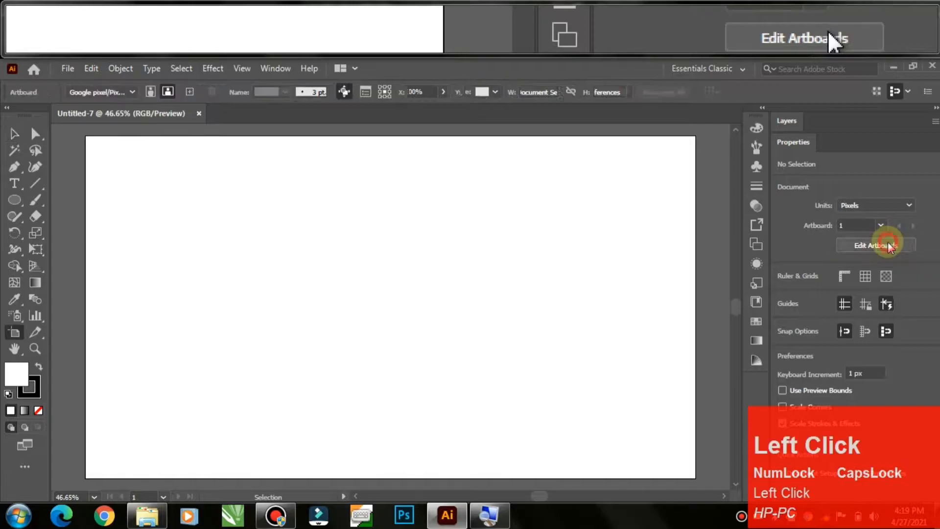
Finish editing the artboards, then paste the dolphin photo onto the second artboard and lock it.
click(12, 134)
click(235, 226)
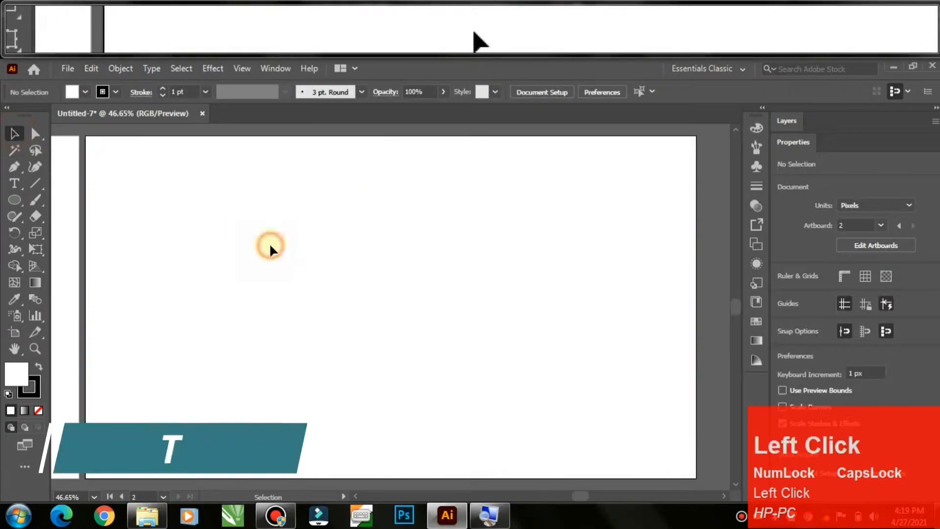
key(ctrl+v)
click(120, 68)
mouse_move(327, 169)
click(368, 161)
Draw a circle about 980 px in diameter in the middle of the first artboard.
key(space)
drag(172, 247, 449, 266)
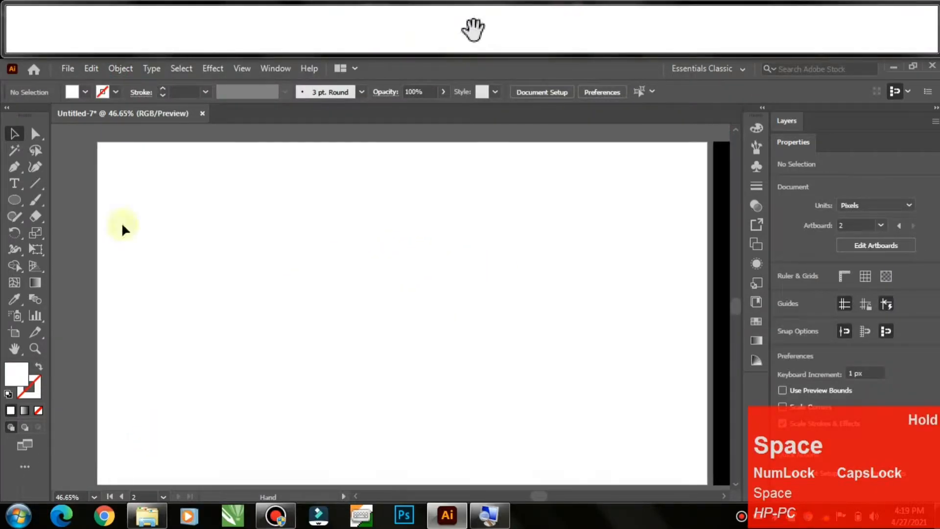
click(14, 200)
drag(405, 313, 249, 239)
click(15, 133)
Remove the circle's fill and give it a red 4 pt stroke.
click(756, 322)
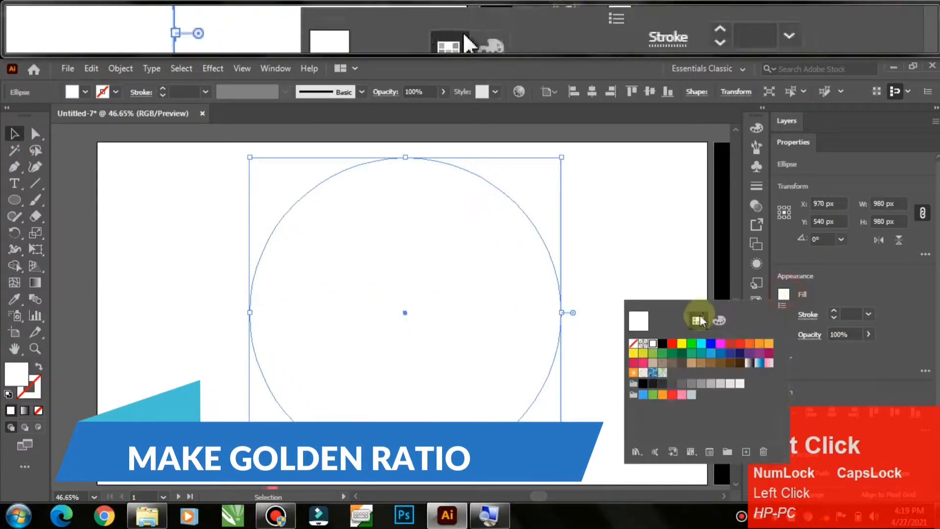
click(637, 341)
click(783, 320)
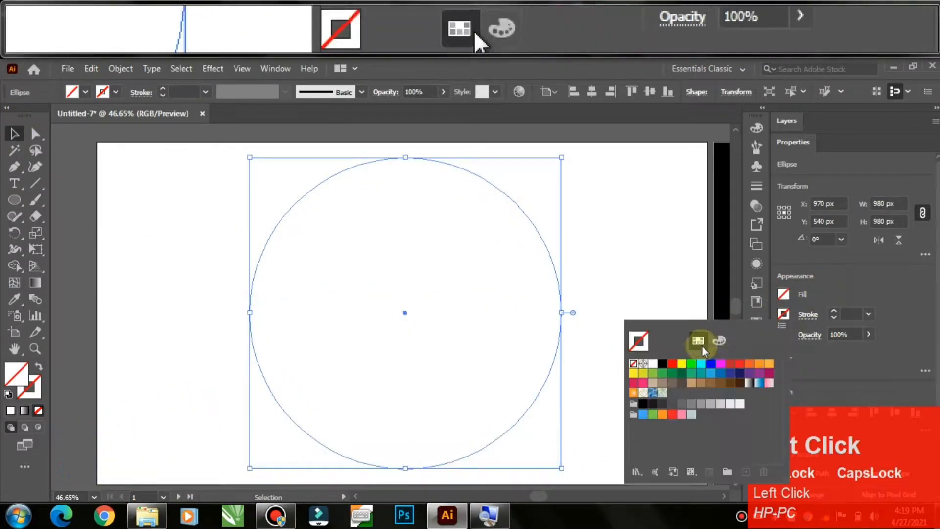
click(673, 363)
click(826, 314)
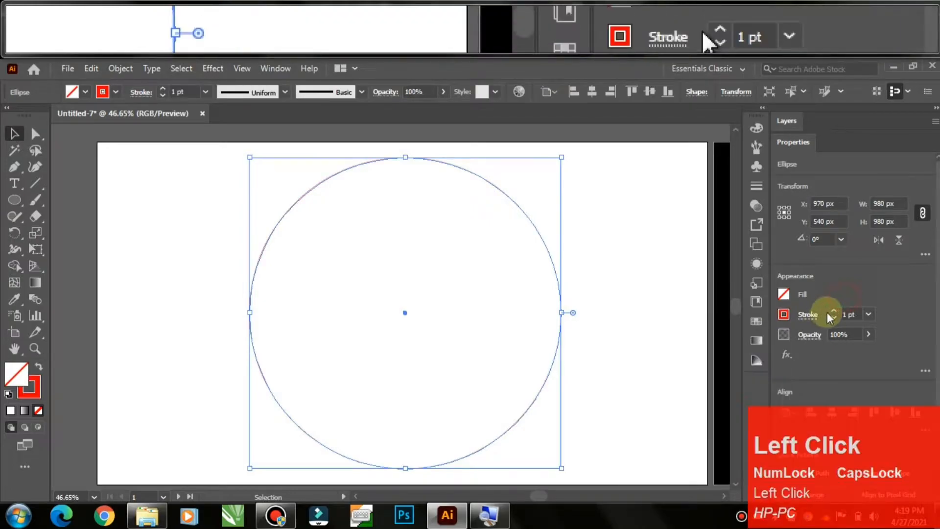
click(833, 311)
click(834, 311)
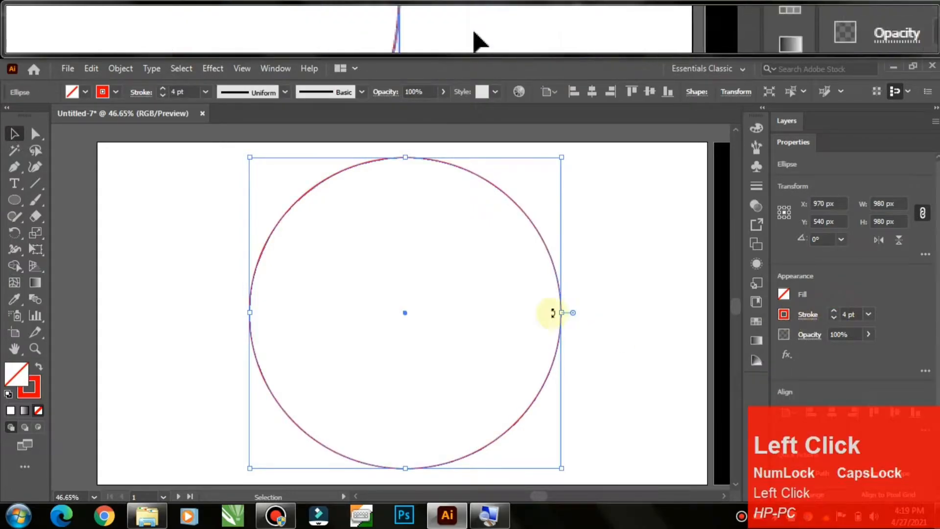
Copy the circle, paste it in front, and divide the copy's width by 1.618 with proportions maintained.
click(91, 68)
click(147, 120)
click(91, 68)
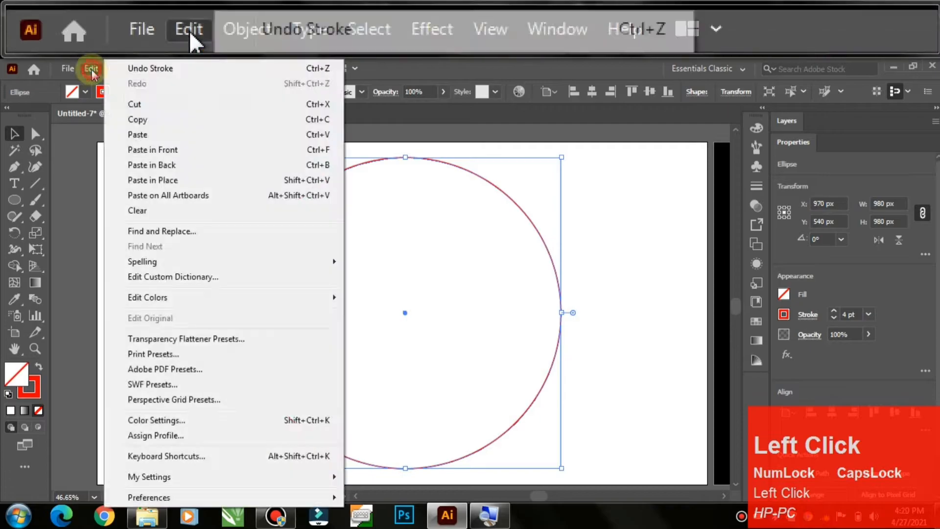
click(161, 153)
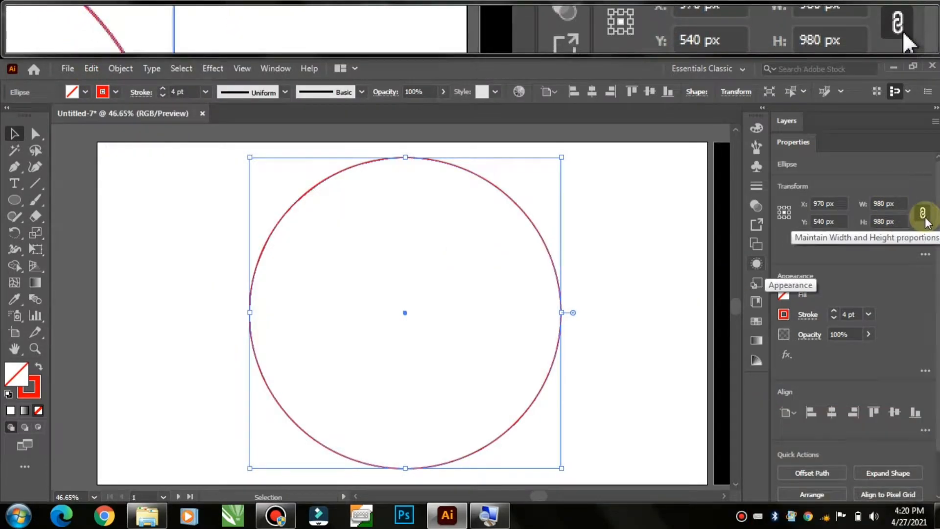
click(885, 203)
text(/1.618)
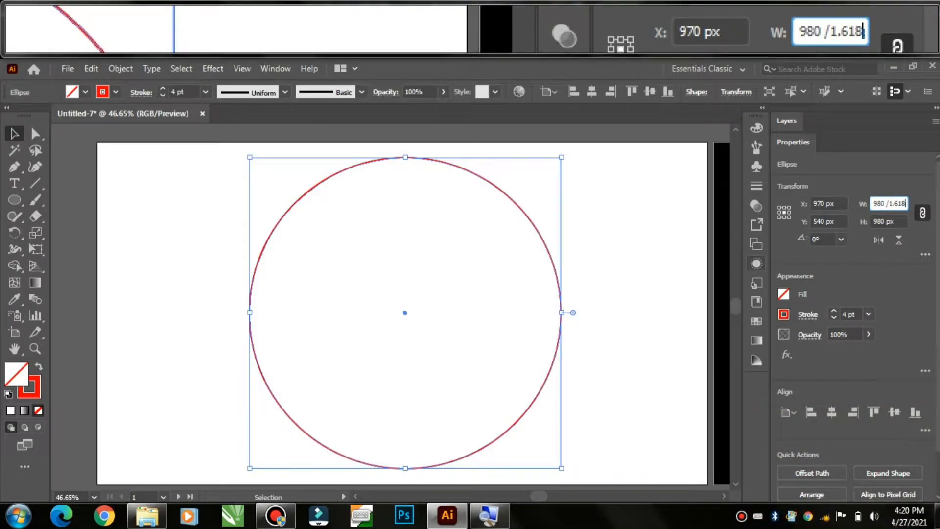
key(Return)
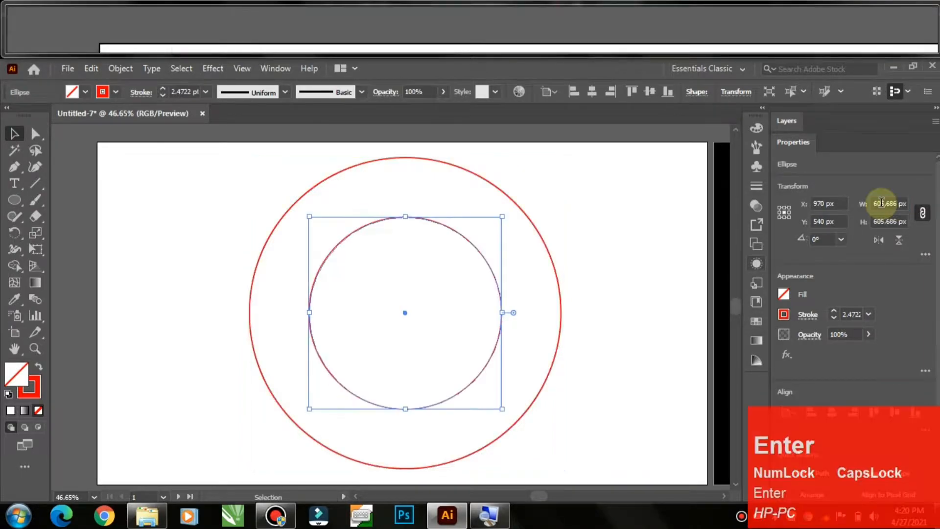
Make the third concentric circle by pasting a copy of the second in front and dividing its width by 1.618.
key(ctrl)
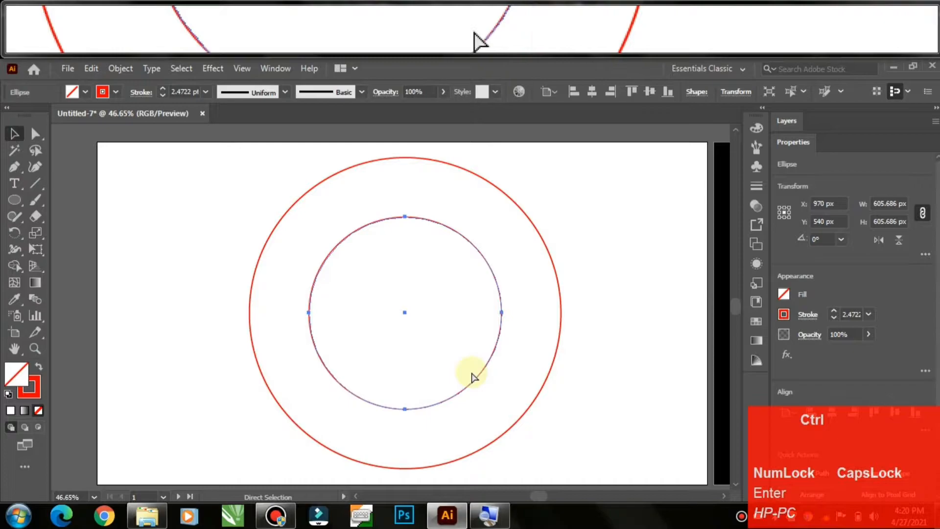
key(ctrl+f)
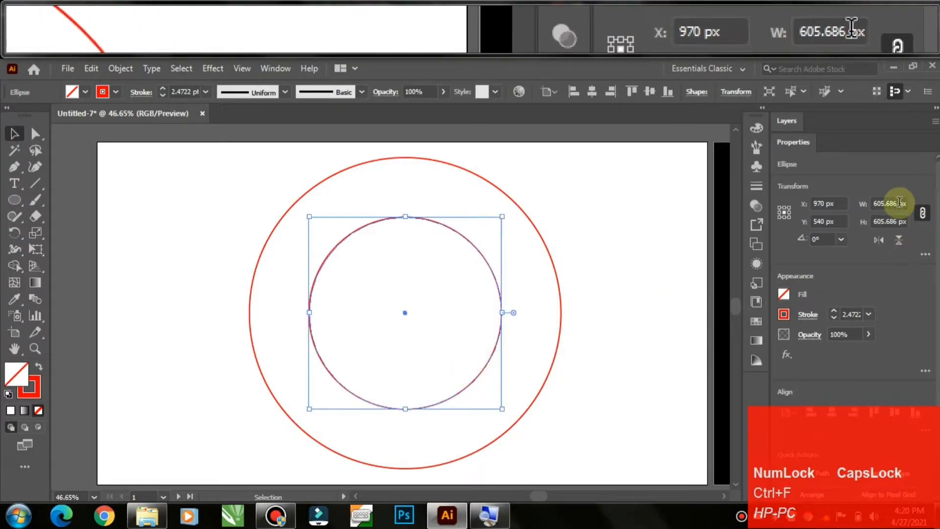
click(899, 202)
text(/1)
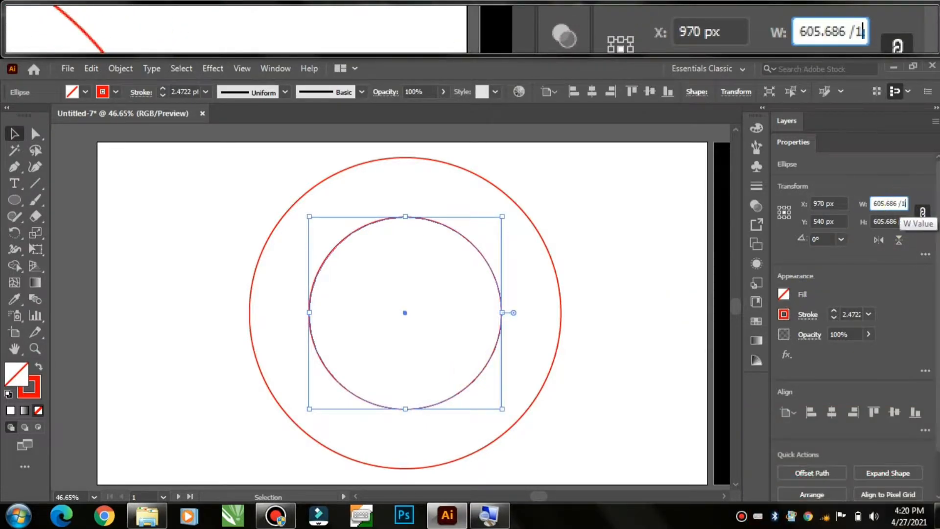
text(.618)
key(Return)
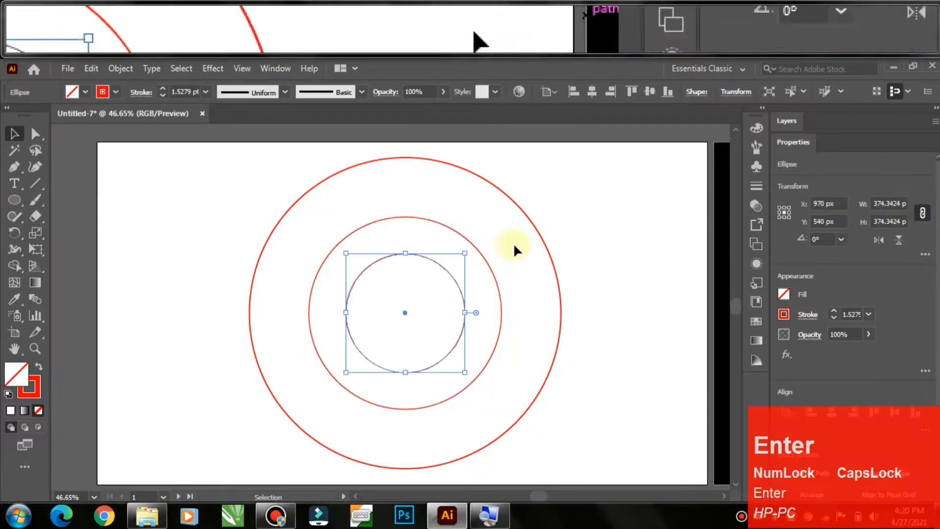
Make the fourth concentric circle by pasting a copy of the third in front and dividing its width by 1.618.
key(ctrl)
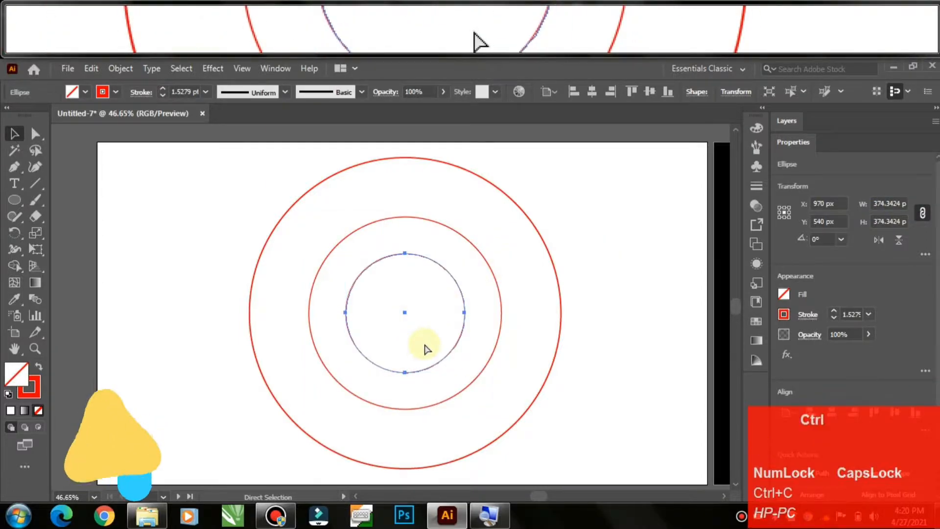
key(ctrl+f)
click(903, 203)
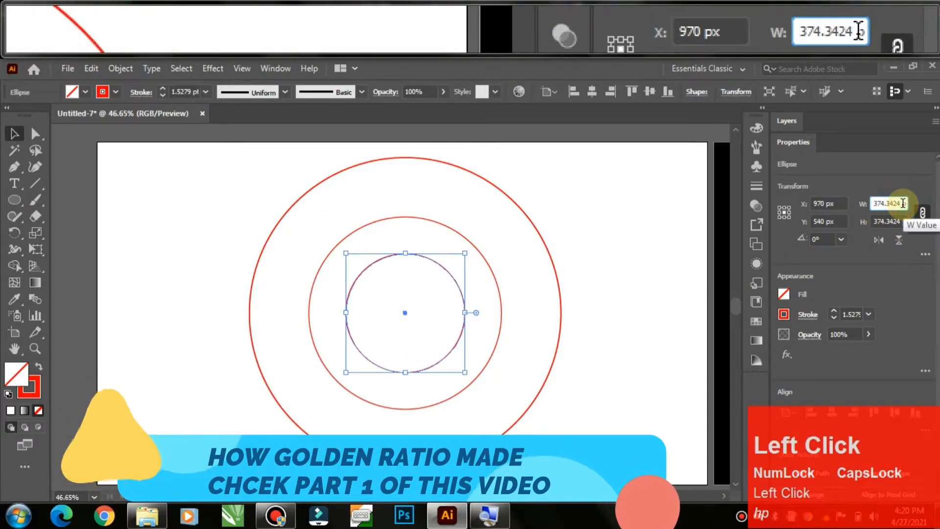
text(/1.618p)
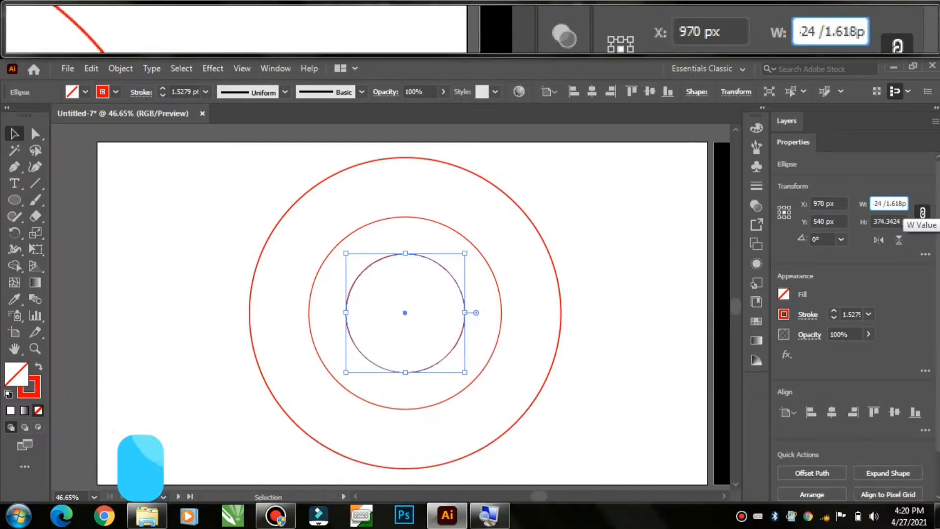
key(Return)
Make the fifth concentric circle by pasting a copy of the fourth in front and dividing its width by 1.618.
key(ctrl)
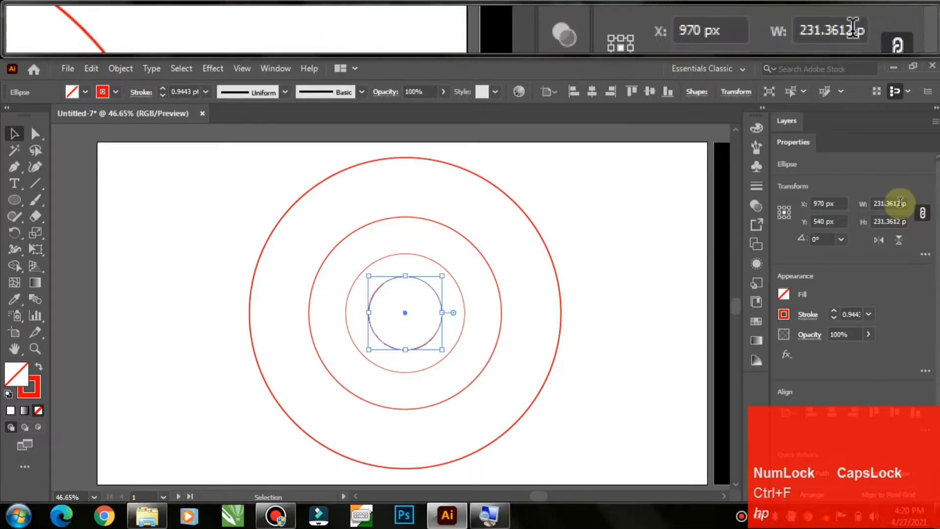
click(902, 202)
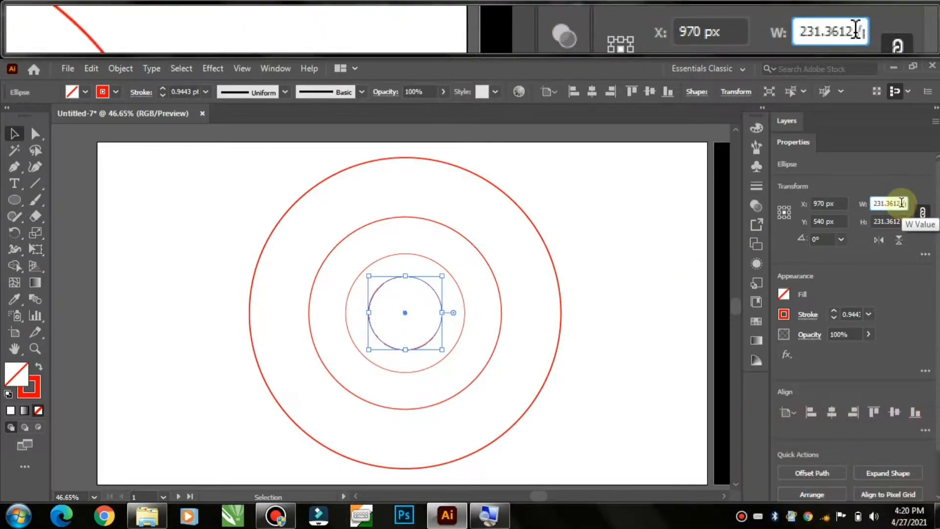
key(Return)
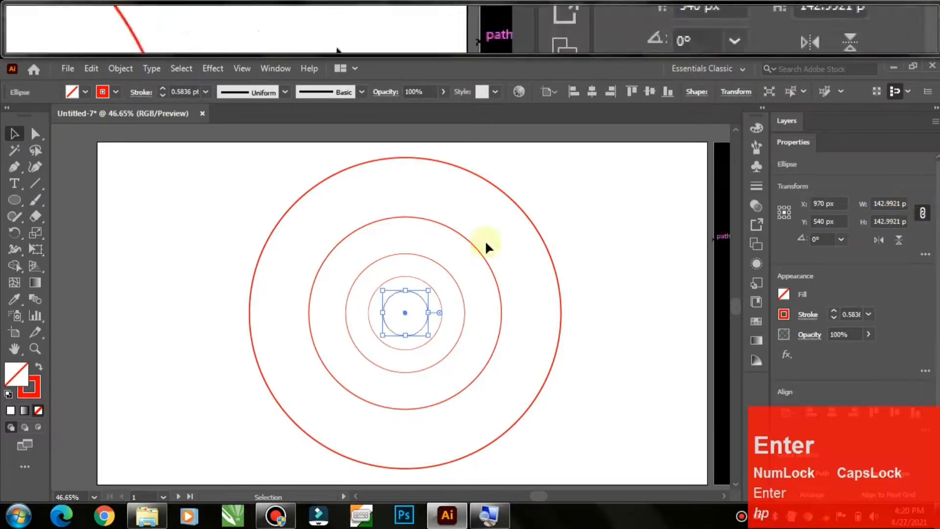
Make the sixth concentric circle by pasting a copy of the fifth in front and dividing its width by 1.618.
key(ctrl+c)
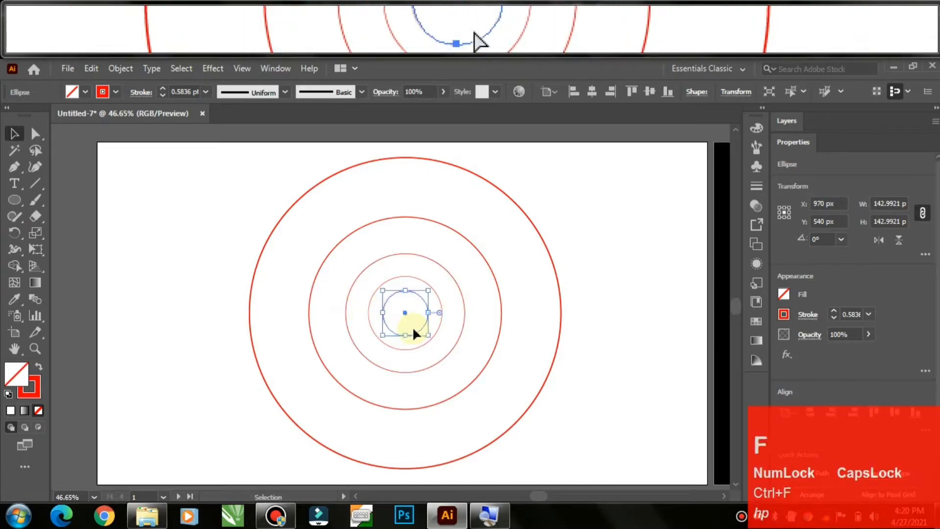
click(901, 202)
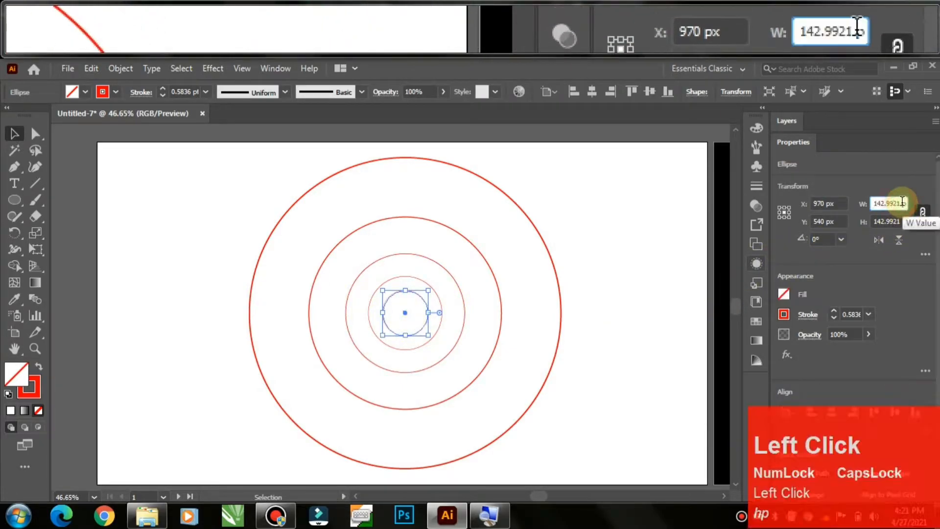
text(/1.)
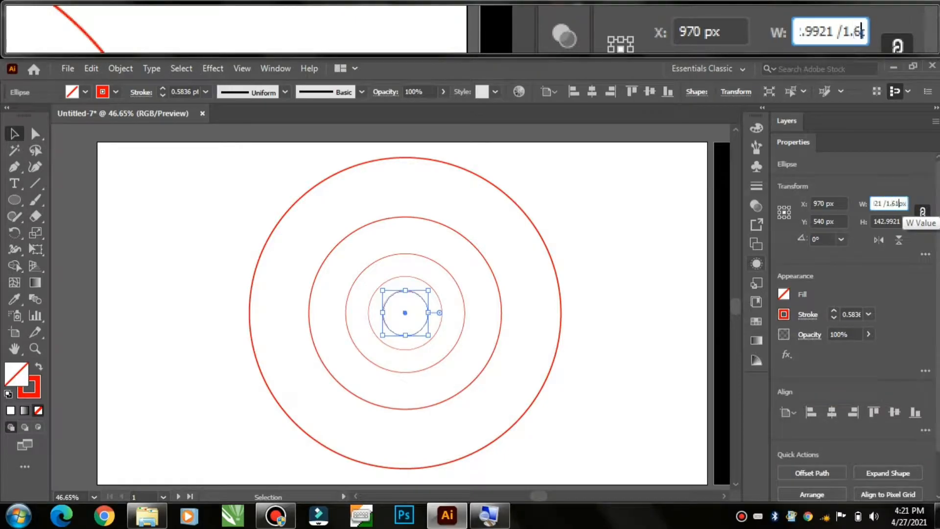
text(618)
key(Return)
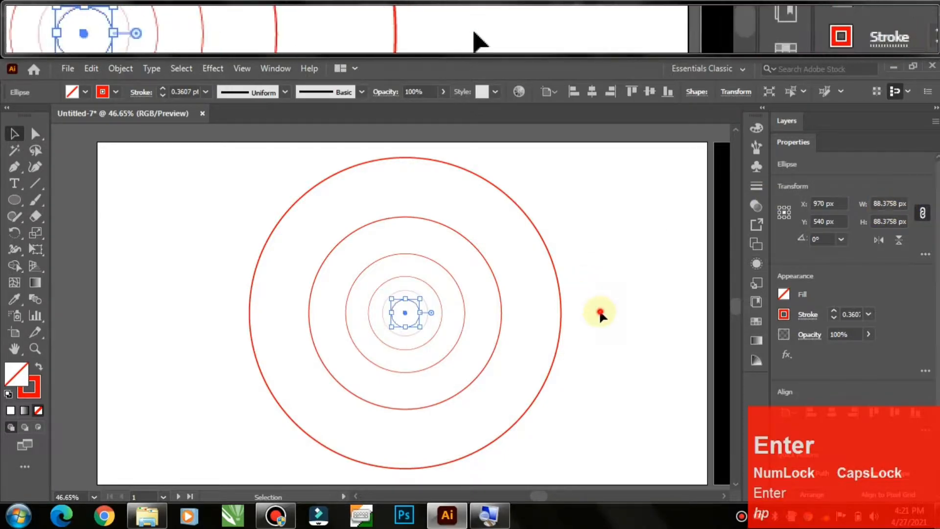
Set the stroke weight of all six concentric circles to 2 pt and check the circles one by one.
click(597, 315)
drag(221, 200, 587, 430)
click(833, 311)
click(648, 365)
click(406, 324)
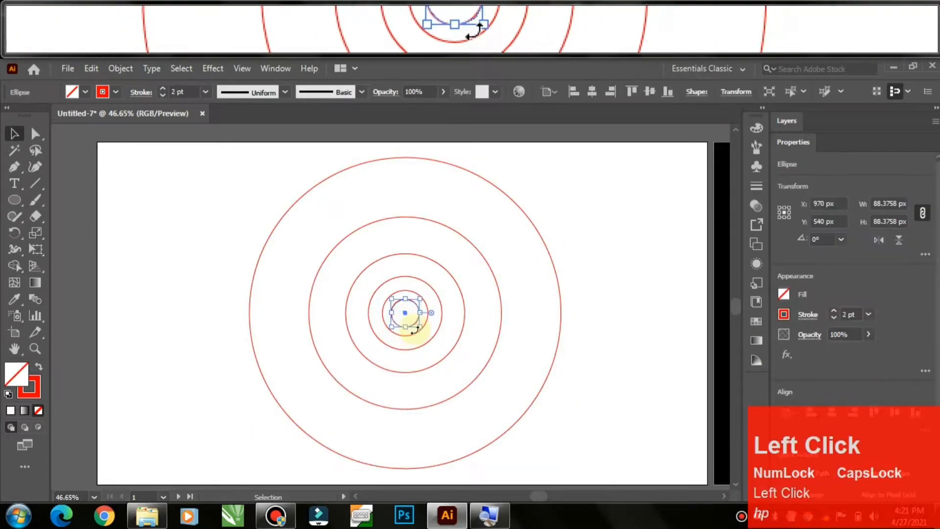
click(413, 335)
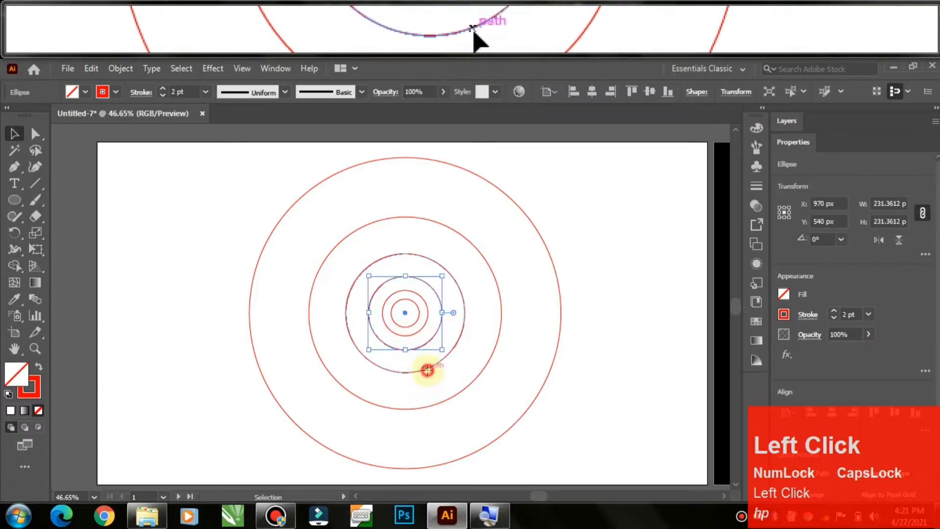
click(428, 369)
click(450, 395)
click(510, 426)
click(651, 440)
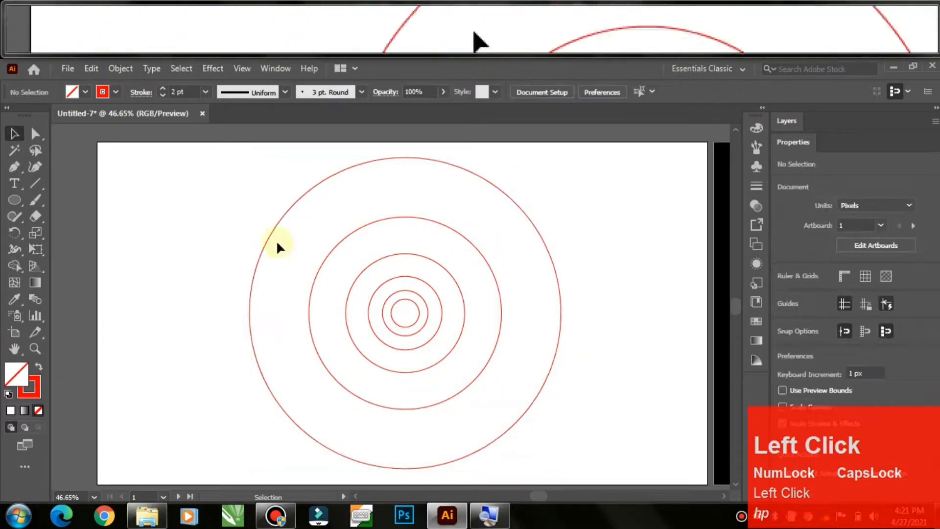
Place all six circles over the dolphin photo below its belly, with the outer circle about 878 px wide.
drag(208, 166, 563, 433)
key(space)
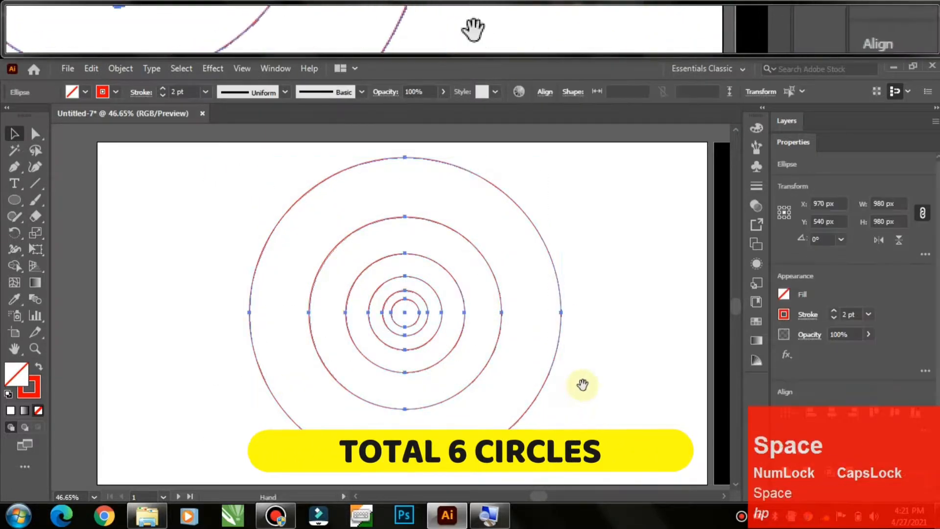
drag(583, 383, 398, 358)
drag(378, 444, 576, 368)
key(space)
key(space)
drag(565, 369, 311, 382)
click(524, 386)
drag(492, 297, 60, 303)
key(space)
drag(242, 339, 171, 338)
drag(283, 409, 797, 335)
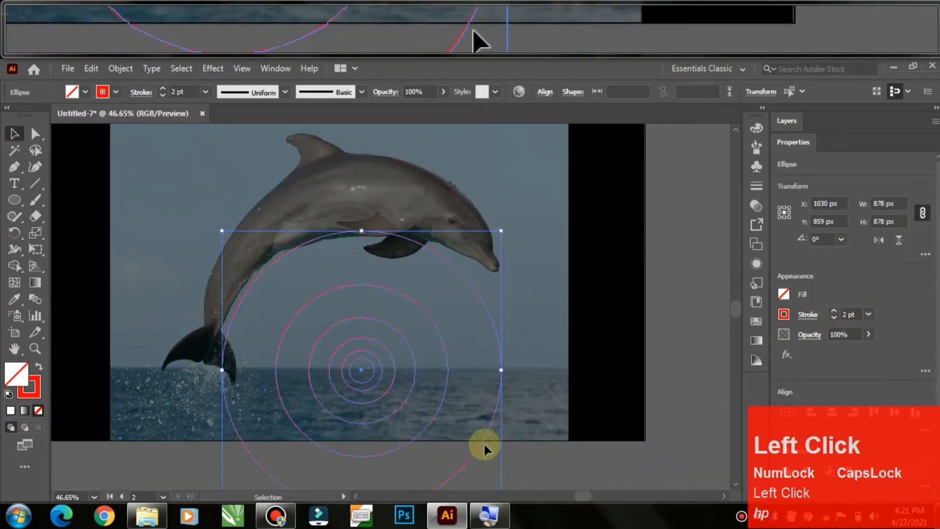
Enlarge the circle set to about 984 px, thicken its stroke, and align the outer circle with the dolphin's belly curve.
mouse_move(479, 443)
mouse_down()
mouse_move(494, 443)
mouse_move(473, 443)
mouse_up()
drag(495, 225, 518, 206)
click(833, 310)
mouse_move(494, 433)
mouse_down()
mouse_move(487, 461)
mouse_move(500, 448)
mouse_move(493, 450)
mouse_up()
drag(514, 229, 527, 215)
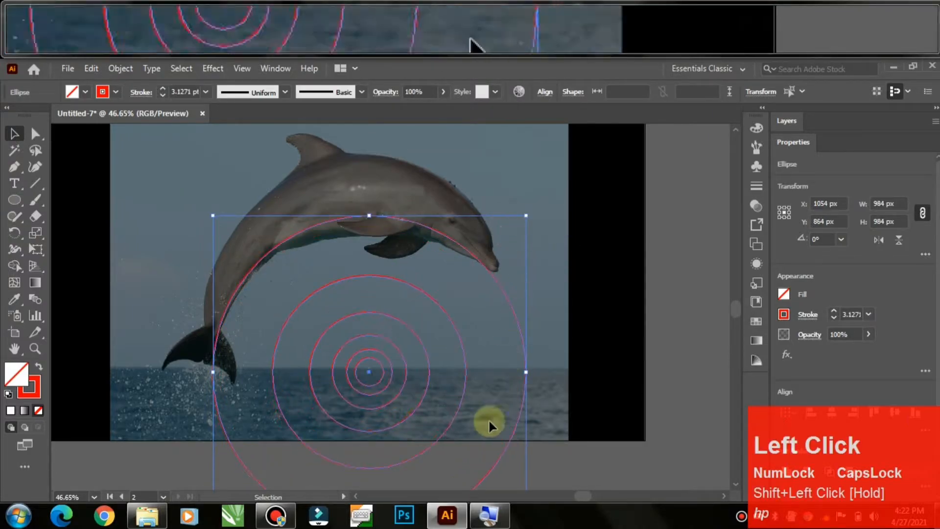
mouse_move(504, 442)
mouse_down()
mouse_move(501, 454)
mouse_move(512, 455)
mouse_move(506, 450)
mouse_up()
Move the circle set beside the photo and place a copy of its outermost circle along the dolphin's belly curve.
key(space)
drag(352, 250, 369, 185)
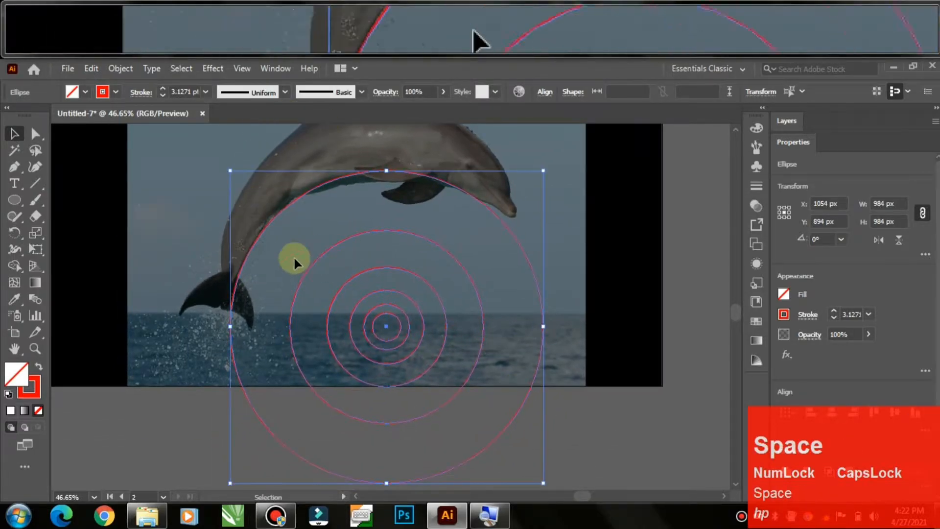
key(space)
drag(393, 326, 201, 370)
drag(284, 339, 522, 277)
key(space)
drag(370, 301, 203, 453)
click(538, 352)
Duplicate the belly circle upward so that the copy follows the curve of the dolphin's back.
drag(277, 292, 272, 225)
click(330, 371)
Copy the fifth-largest circle from the set to the rear edge of the dolphin's dorsal fin.
key(space)
mouse_move(329, 371)
mouse_down()
mouse_move(319, 357)
mouse_move(315, 369)
mouse_move(325, 370)
mouse_up()
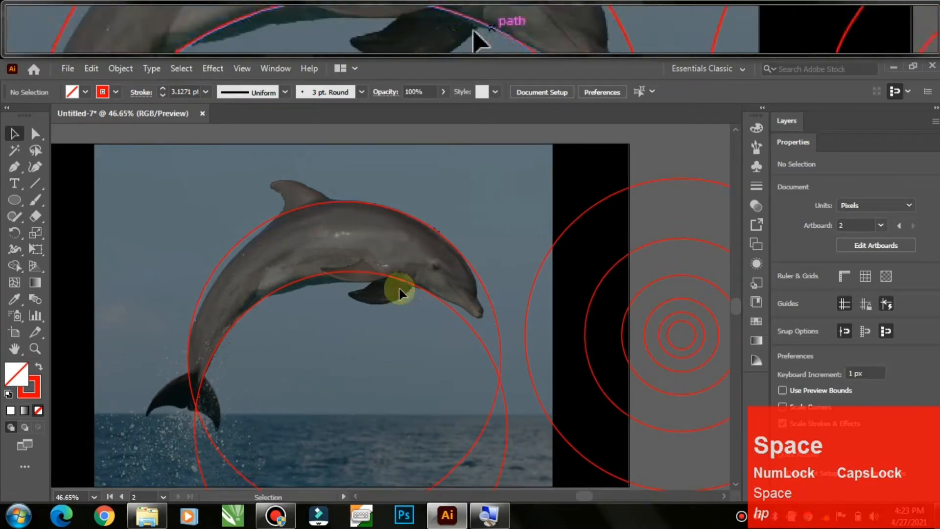
drag(667, 352, 282, 216)
key(alt)
key(ctrl+z)
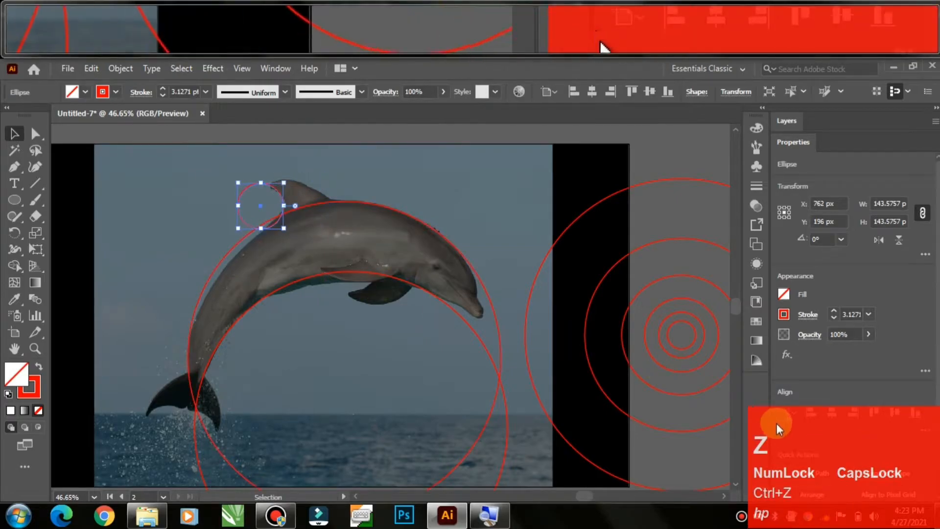
Copy the third-largest circle from the set so that it follows the front edge of the dorsal fin.
drag(664, 370, 285, 252)
key(ctrl+z)
drag(671, 393, 277, 297)
click(312, 371)
key(space)
mouse_move(310, 387)
mouse_down()
mouse_move(274, 390)
mouse_move(313, 391)
mouse_up()
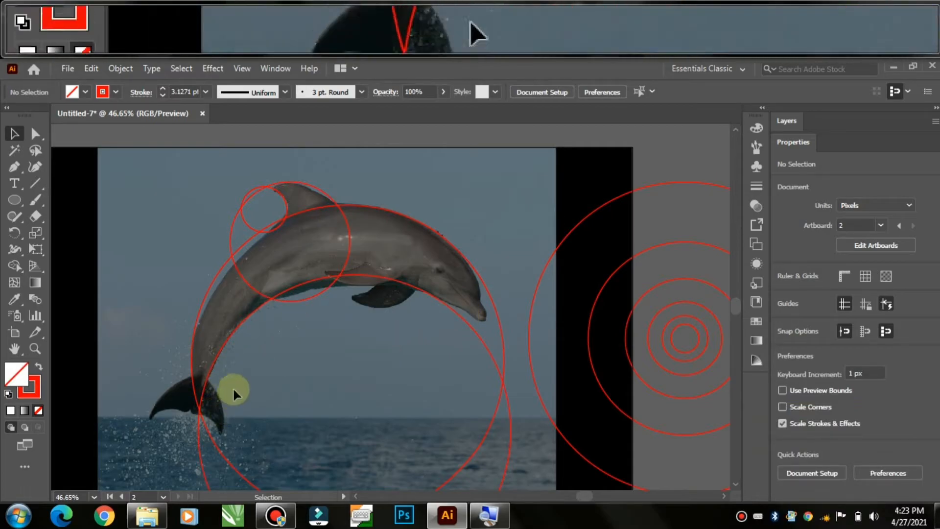
drag(233, 387, 237, 367)
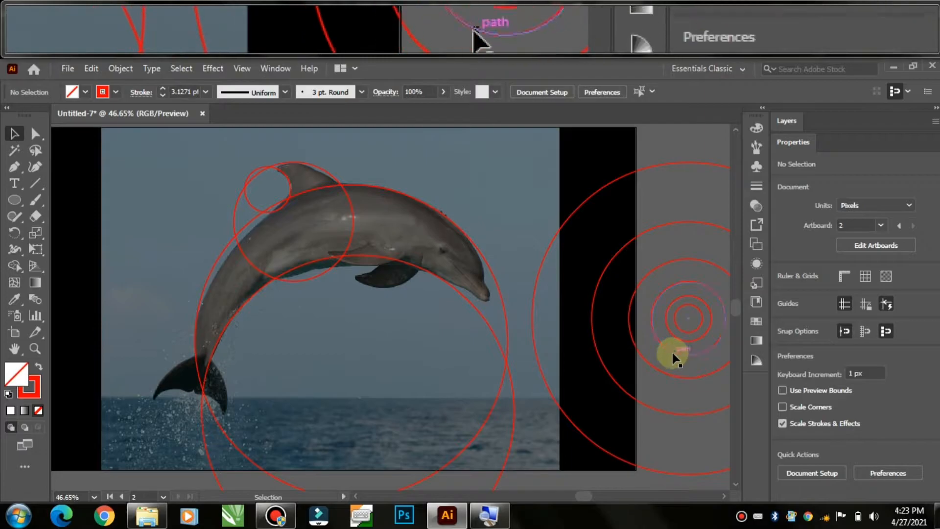
Copy the fifth-largest circle from the set to the rear edge of the tail flukes and place a second copy beside it.
drag(678, 340, 166, 398)
key(ctrl+z)
drag(185, 430, 211, 439)
click(306, 421)
key(space)
drag(306, 420, 309, 413)
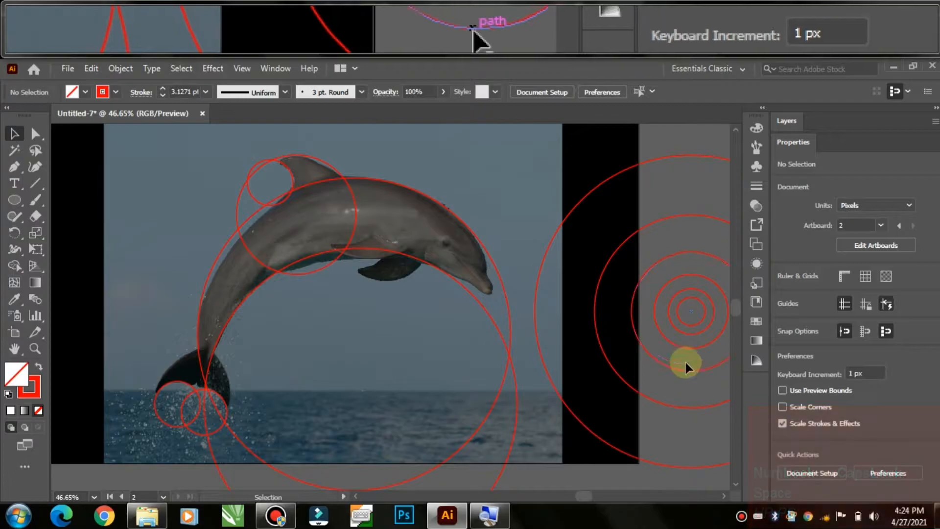
drag(677, 345, 182, 419)
click(317, 394)
key(space)
drag(317, 393, 253, 420)
key(space)
key(space)
drag(315, 363, 245, 392)
key(space)
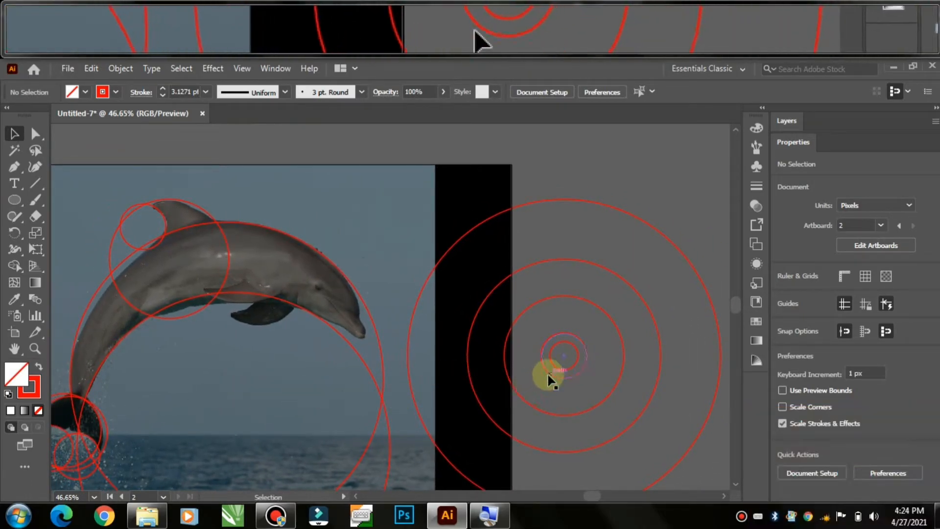
key(ctrl+z)
key(ctrl+z)
key(space)
drag(477, 378, 607, 326)
drag(709, 338, 210, 415)
key(ctrl+z)
Copy the fourth-largest circle from the set twice, slightly offset, so that the copies follow the outer edges of both tail flukes.
click(723, 303)
drag(677, 336, 179, 410)
drag(180, 411, 177, 409)
key(alt)
click(329, 385)
key(space)
drag(329, 387, 272, 439)
key(space)
drag(294, 321, 289, 292)
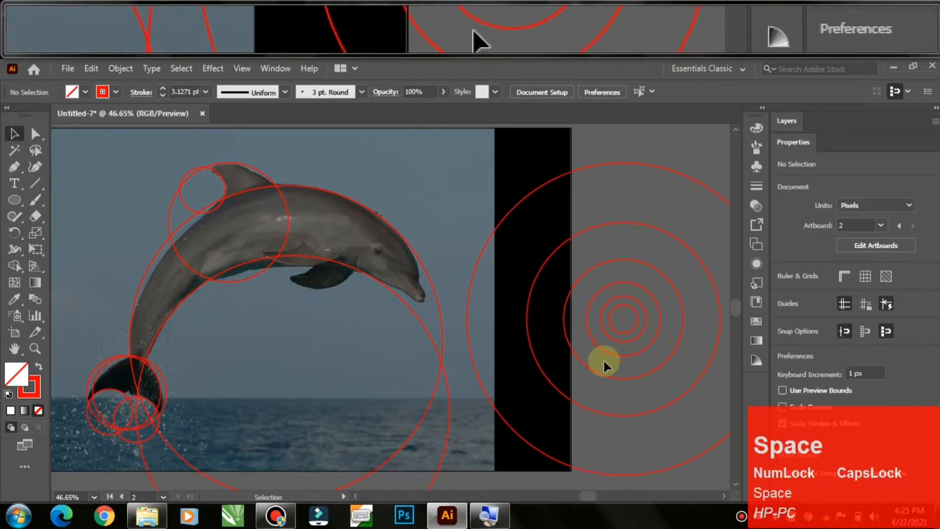
drag(608, 379, 431, 301)
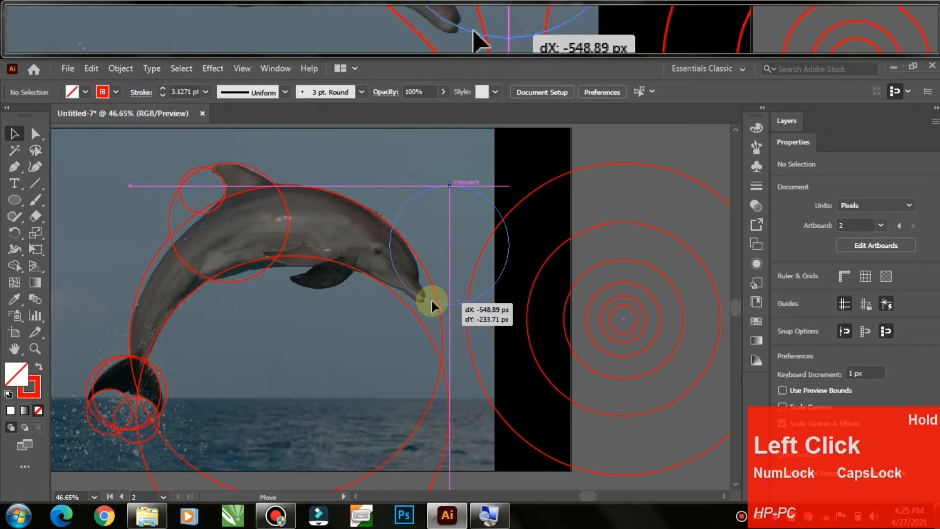
drag(431, 301, 350, 278)
key(ctrl+z)
click(341, 315)
drag(340, 315, 478, 364)
drag(420, 350, 383, 325)
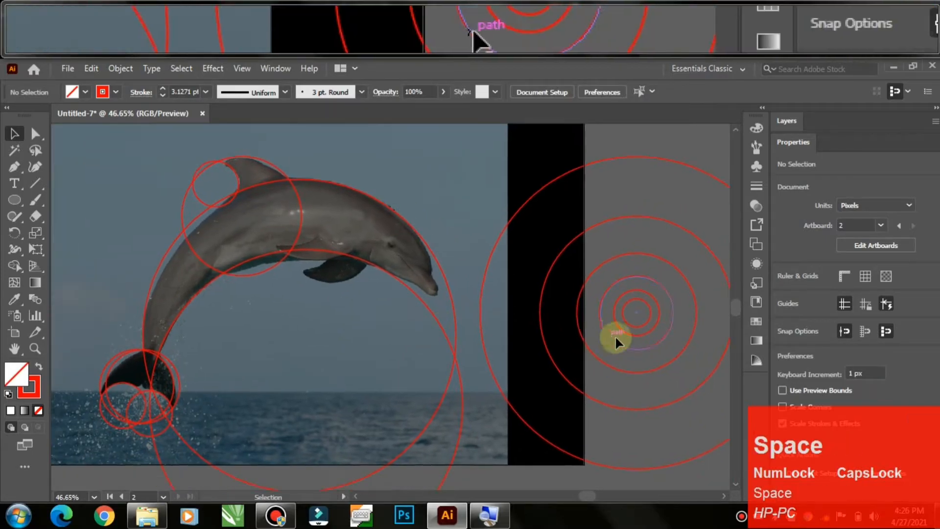
drag(629, 351, 326, 284)
key(ctrl+z)
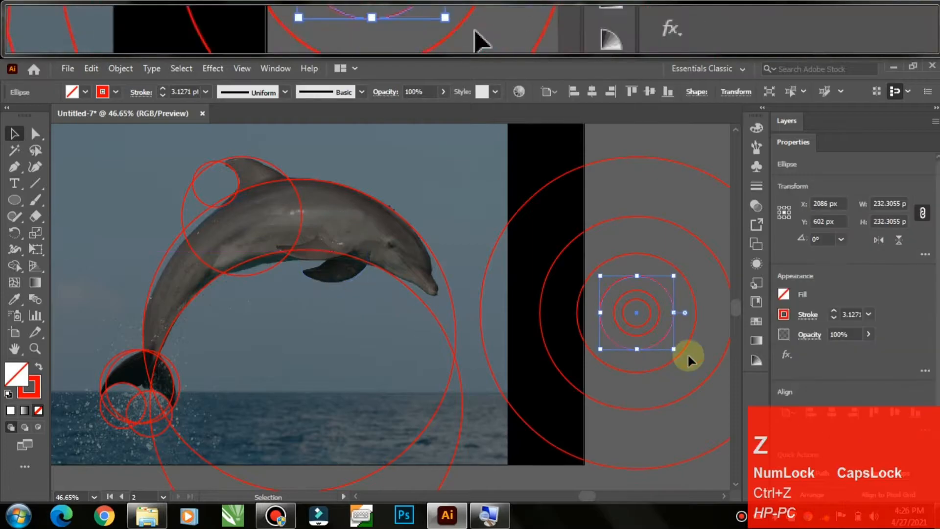
click(657, 372)
drag(632, 370, 348, 343)
key(ctrl+z)
click(345, 338)
drag(345, 286, 366, 273)
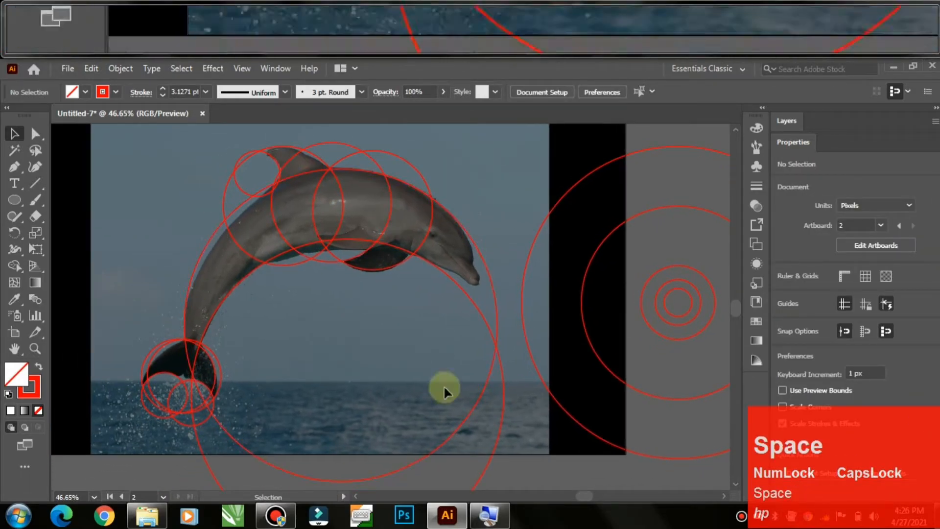
mouse_move(343, 412)
mouse_down()
mouse_move(286, 420)
mouse_move(357, 419)
mouse_up()
key(ctrl+z)
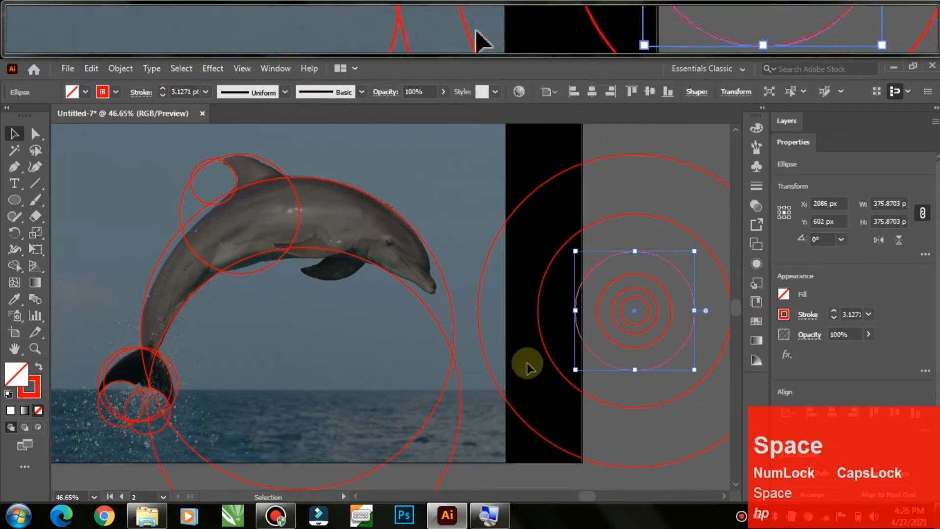
Copy the third-largest circle from the set twice over the dolphin's body so that the copies outline the pectoral fin.
drag(593, 354, 289, 262)
mouse_move(357, 278)
mouse_down()
mouse_move(310, 264)
mouse_move(346, 284)
mouse_move(338, 274)
mouse_up()
click(340, 308)
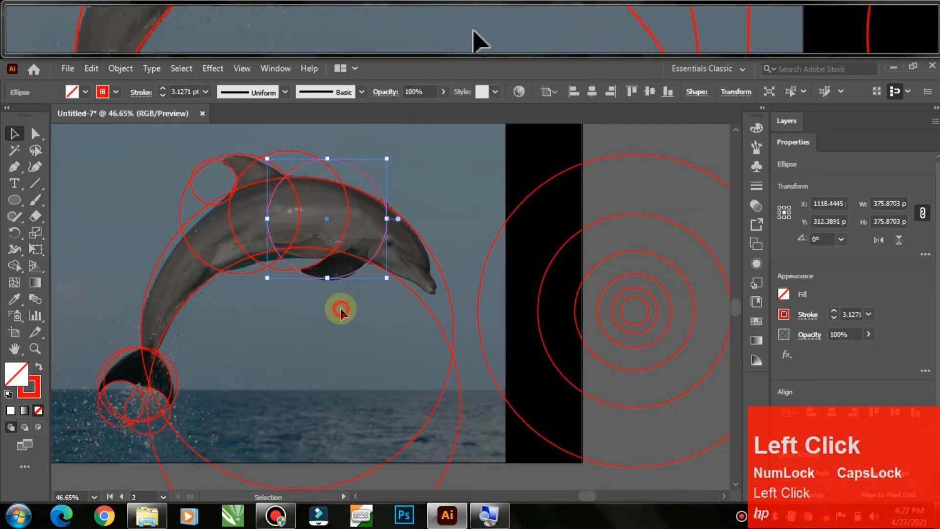
click(336, 309)
key(space)
drag(287, 360, 303, 331)
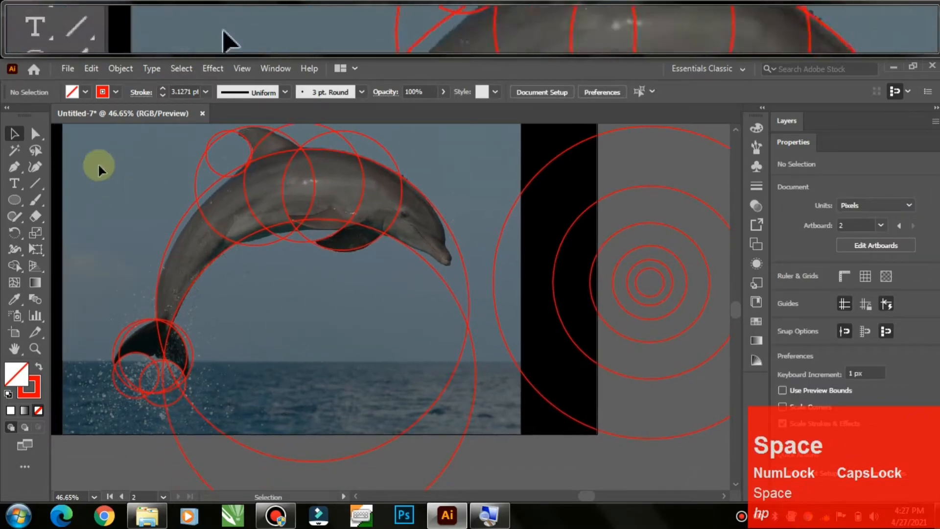
drag(92, 129, 442, 473)
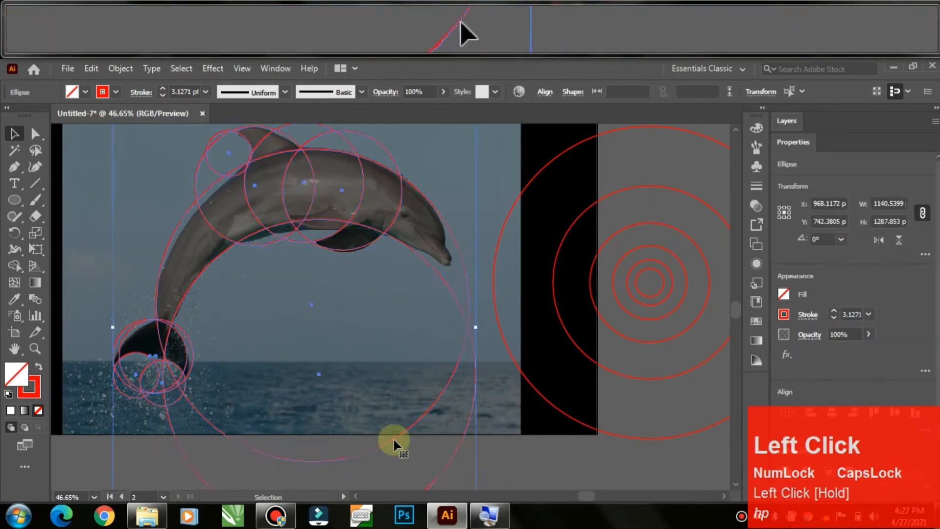
key(space)
drag(342, 370, 329, 399)
click(14, 265)
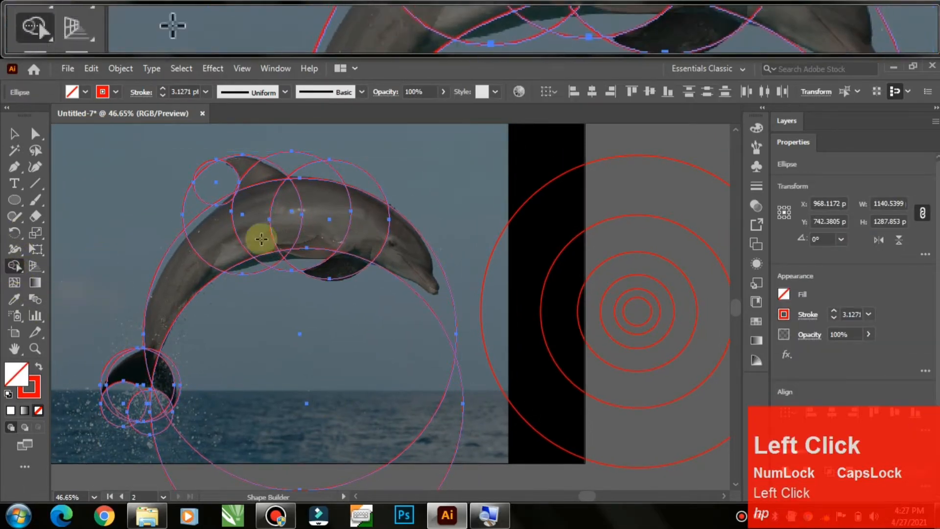
click(13, 136)
click(101, 206)
Trace the dolphin's forehead with the Curvature tool, from just outside the back circle down to the base of the beak.
key(space)
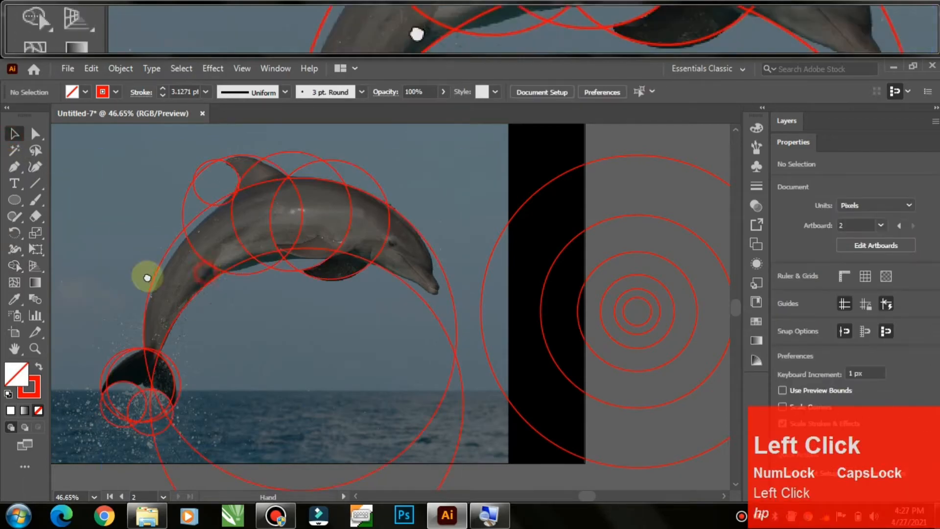
drag(206, 271, 136, 276)
key(ctrl+equal)
key(ctrl+equal)
key(space)
drag(222, 287, 186, 298)
key(ctrl+equal)
key(ctrl+equal)
key(space)
drag(236, 320, 357, 422)
click(34, 167)
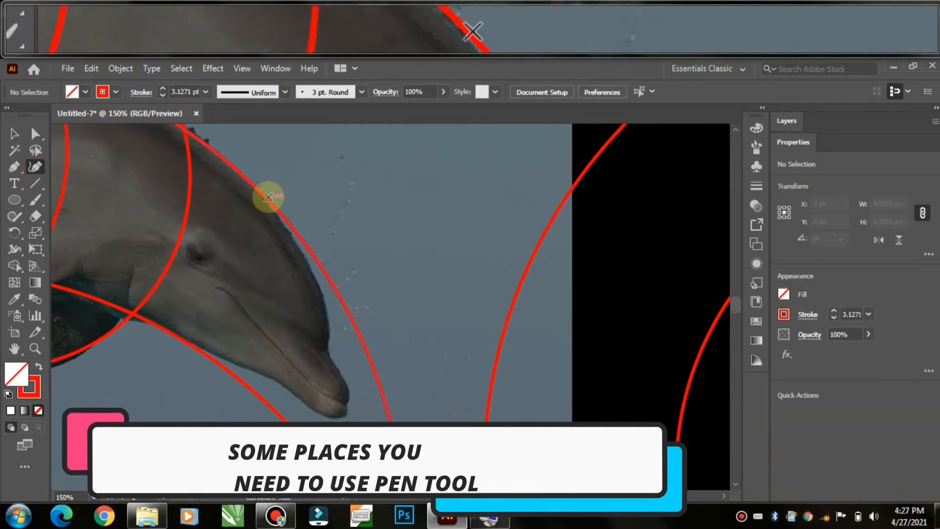
click(267, 196)
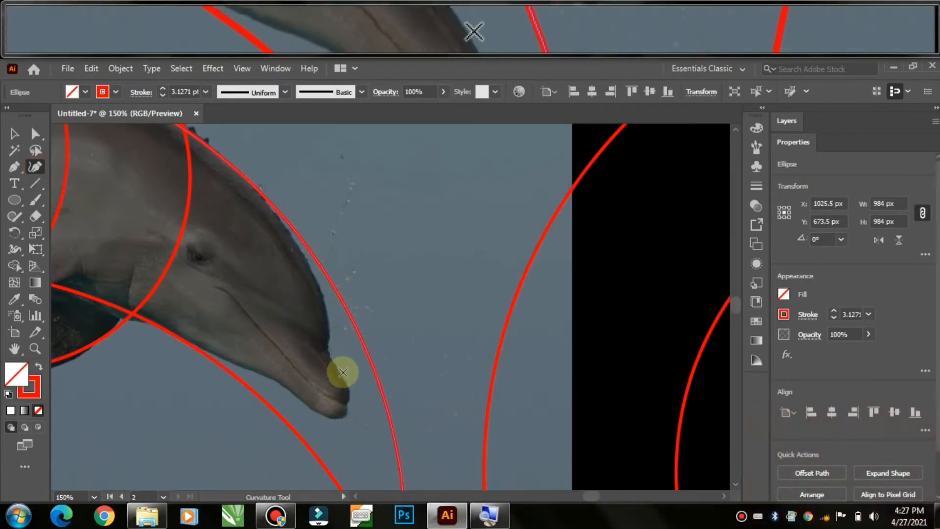
key(ctrl+z)
click(257, 178)
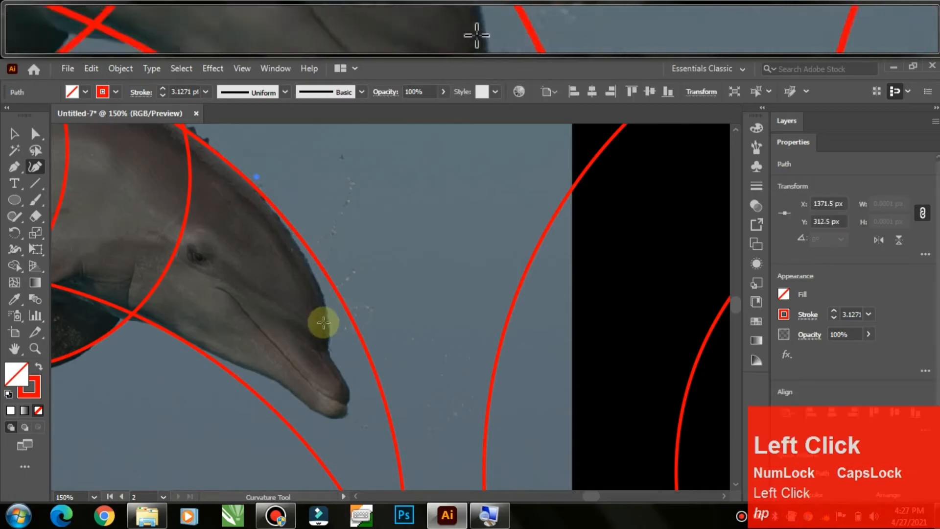
click(317, 287)
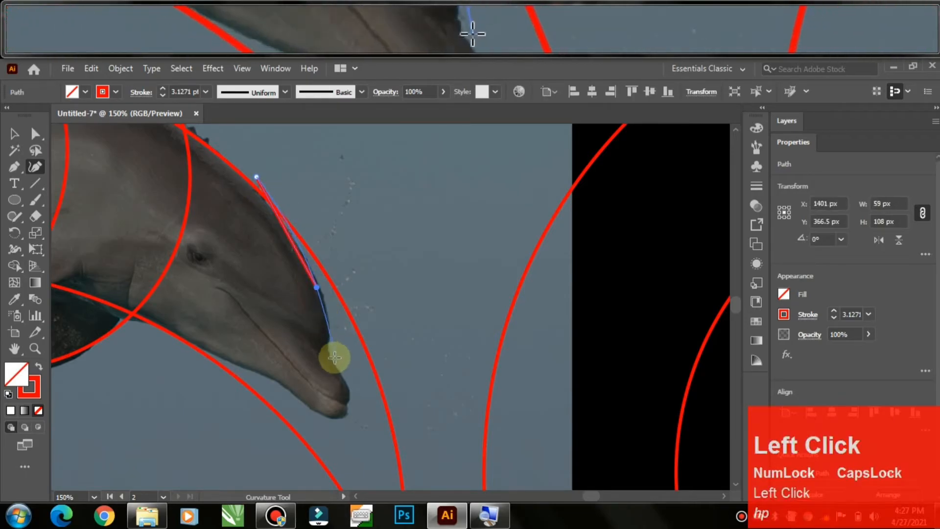
drag(316, 286, 320, 288)
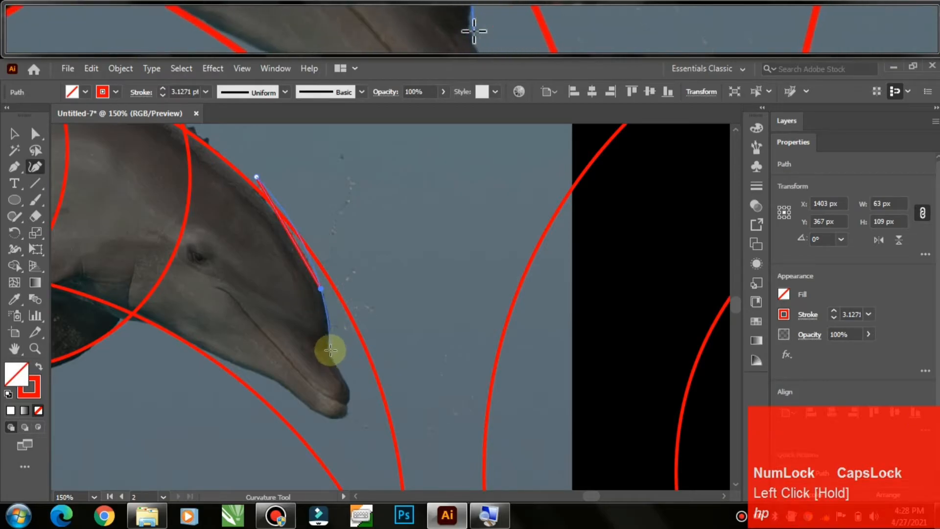
click(331, 354)
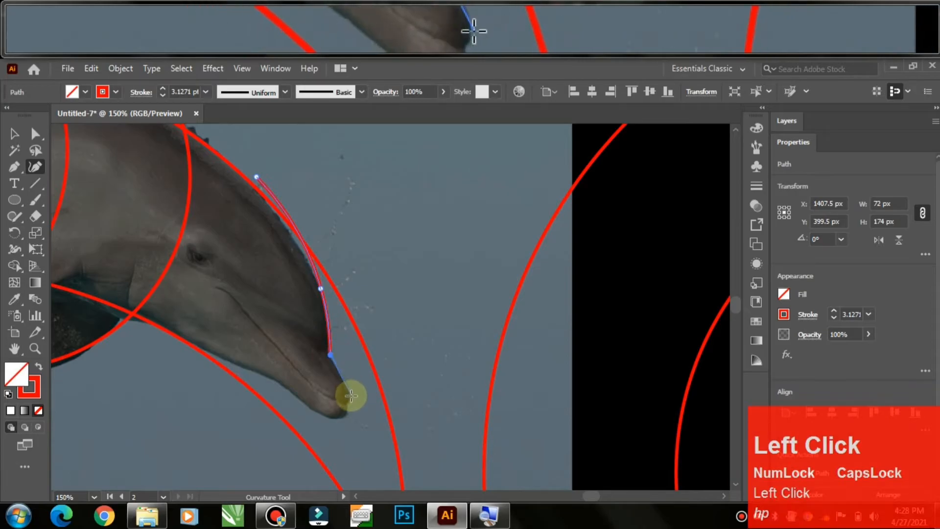
Continue the curved path around the tip of the beak.
click(345, 404)
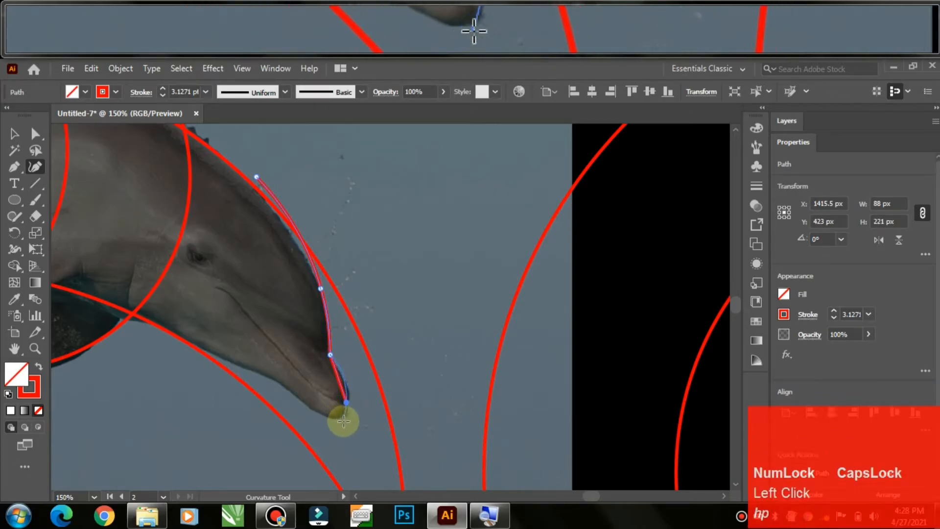
drag(345, 399, 348, 392)
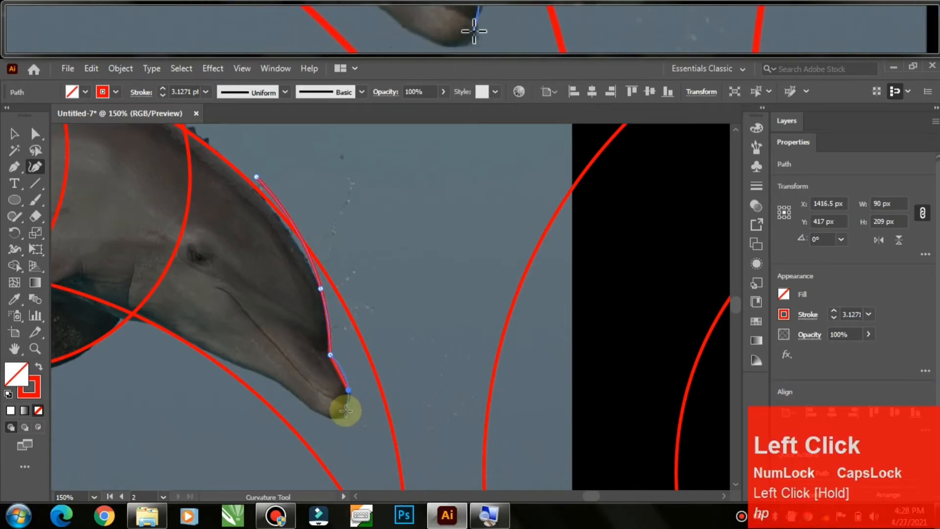
click(345, 408)
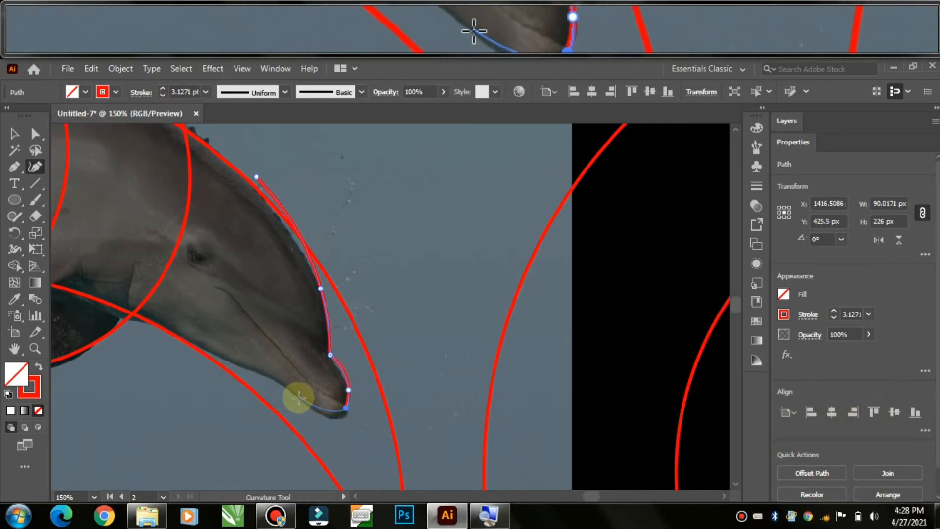
click(345, 410)
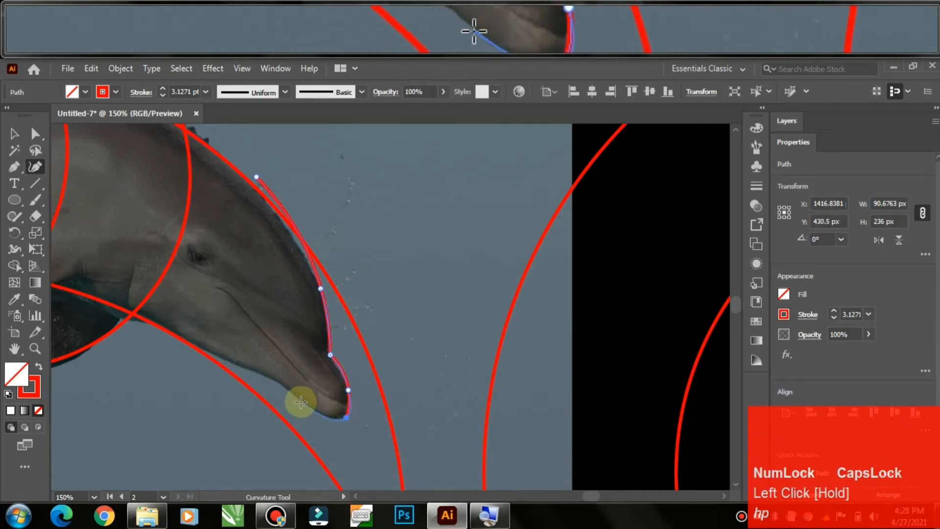
Extend the curved path along the lower jaw and end it below the throat, beyond the belly circle.
click(300, 402)
click(284, 384)
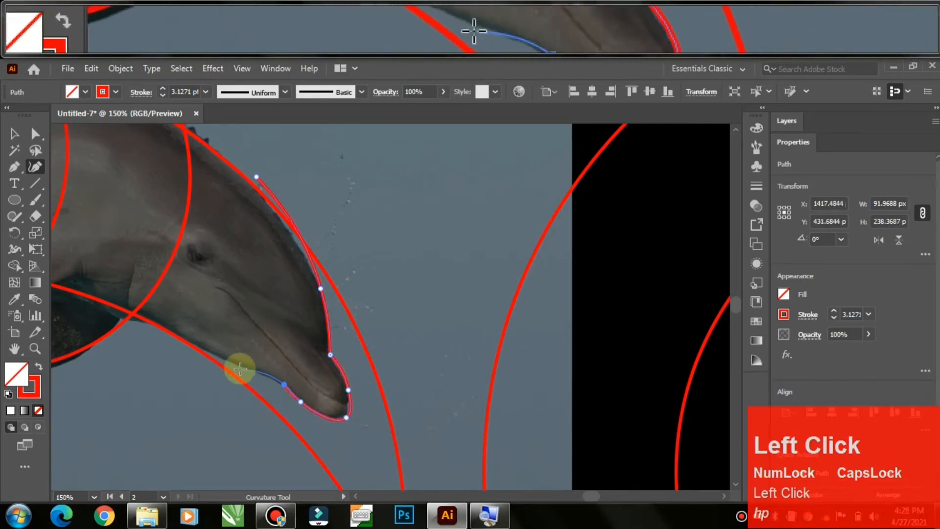
click(283, 381)
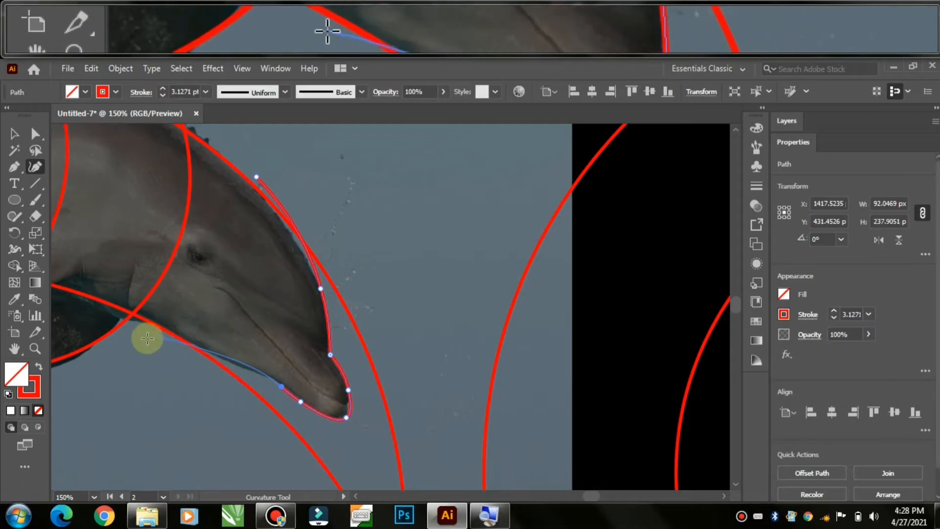
click(157, 342)
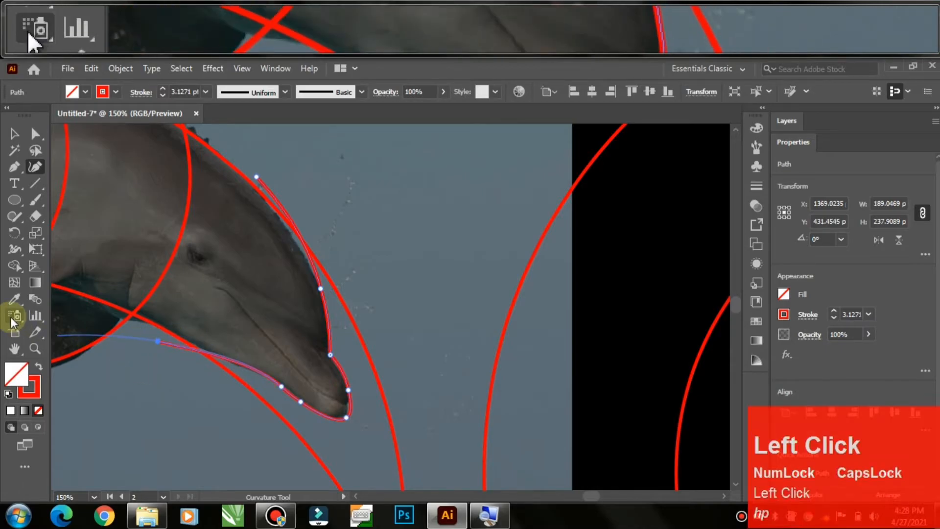
Select all the circles fitted to the dolphin together with the traced head path.
drag(125, 383, 355, 422)
key(ctrl)
key(ctrl+minus)
key(ctrl+minus)
key(ctrl+minus)
click(14, 134)
click(139, 188)
drag(116, 209, 465, 474)
drag(387, 397, 404, 349)
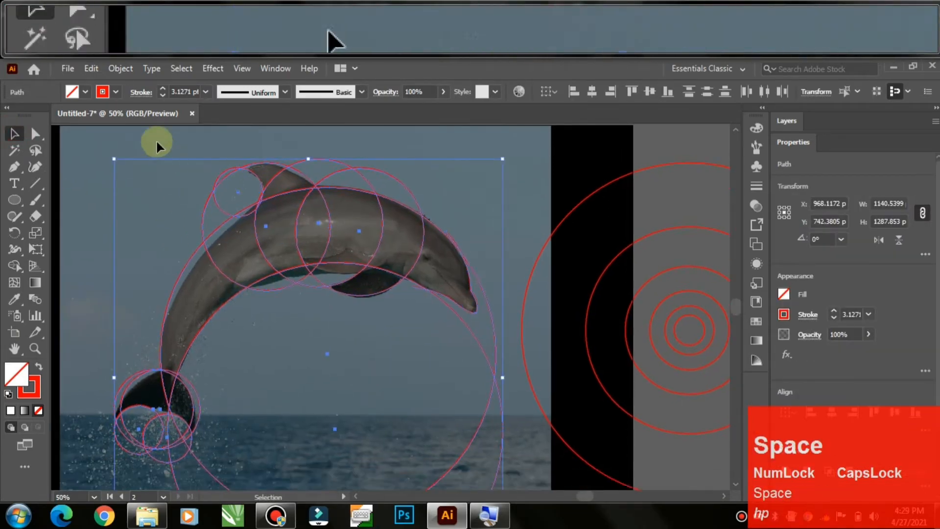
drag(125, 139, 475, 452)
drag(362, 364, 365, 440)
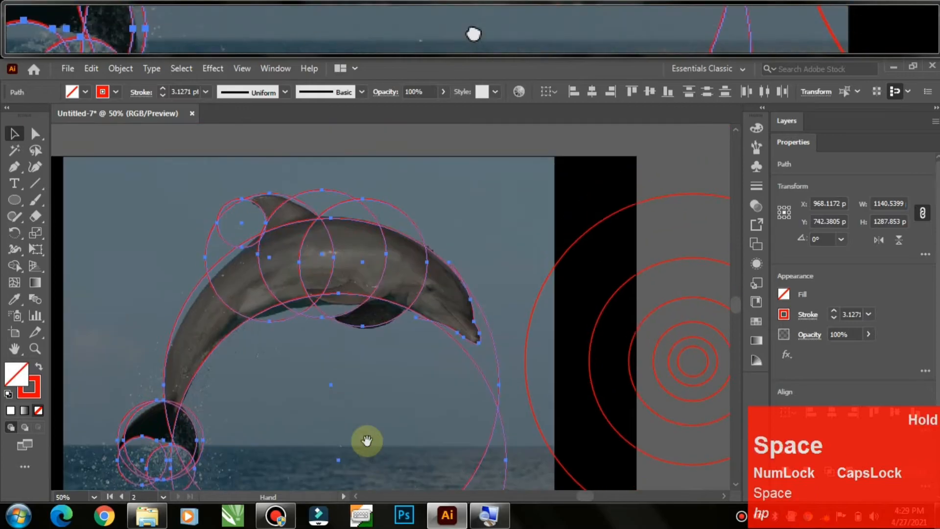
key(ctrl+=)
drag(434, 245, 391, 406)
Merge the overlapping regions of the head and body with Shape Builder, keeping the dorsal fin as its own shape.
click(16, 272)
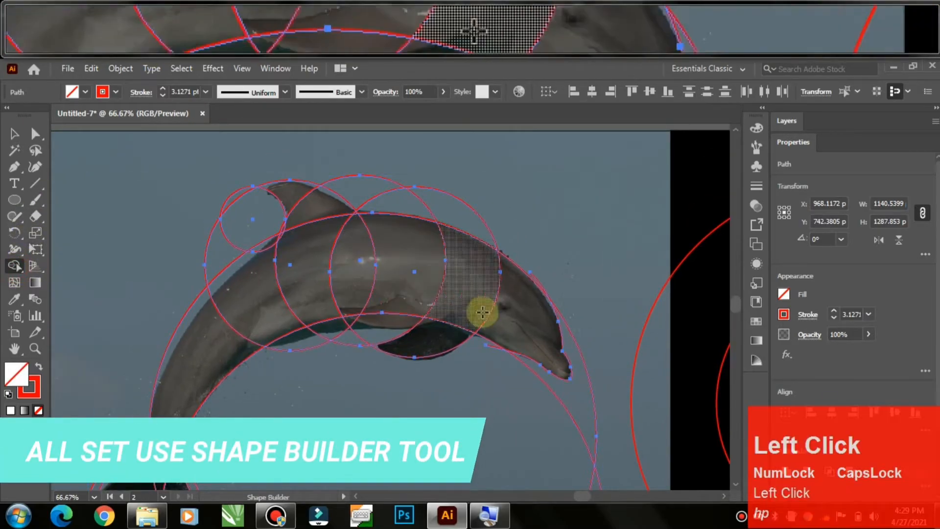
drag(530, 342, 480, 296)
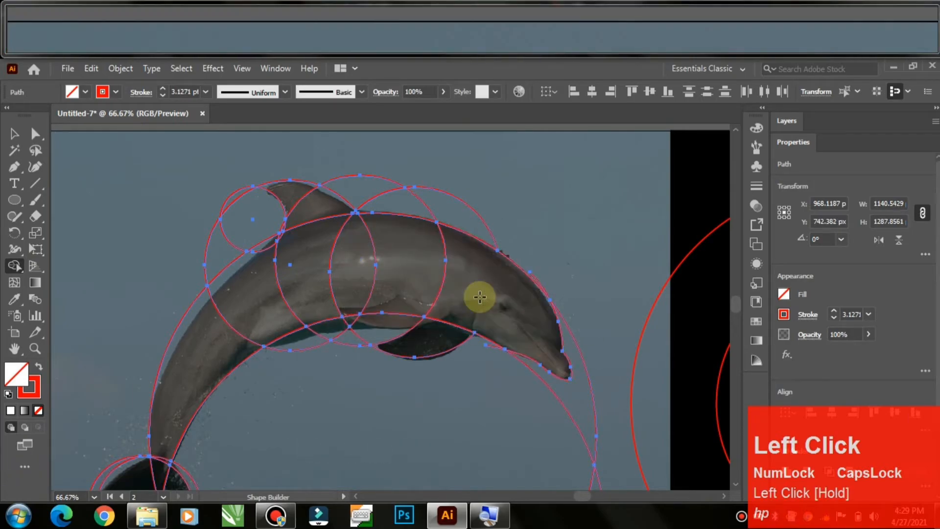
mouse_move(424, 272)
mouse_down()
mouse_move(456, 296)
mouse_move(443, 314)
mouse_move(373, 269)
mouse_move(348, 264)
mouse_move(394, 345)
mouse_up()
mouse_move(328, 265)
mouse_down()
mouse_move(261, 287)
mouse_move(308, 207)
mouse_move(289, 196)
mouse_up()
drag(270, 245, 270, 246)
mouse_move(281, 275)
mouse_down()
mouse_move(220, 334)
mouse_move(289, 252)
mouse_up()
Merge the overlapping circle regions that form the tail flukes with Shape Builder.
key(space)
drag(238, 360, 236, 400)
key(space)
drag(235, 398, 237, 352)
drag(256, 366, 267, 375)
key(space)
drag(265, 367, 263, 356)
drag(178, 337, 173, 336)
key(space)
drag(282, 469, 286, 451)
key(ctrl+z)
drag(229, 331, 257, 339)
Select the merged dorsal fin, pectoral fin and body shapes of the dolphin outline together.
click(12, 132)
key(space)
drag(307, 262, 243, 389)
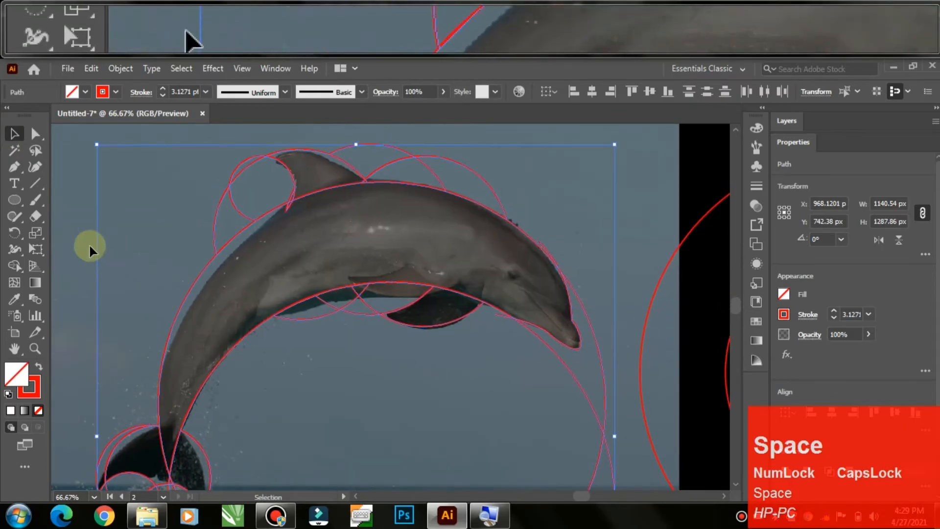
click(330, 199)
click(330, 189)
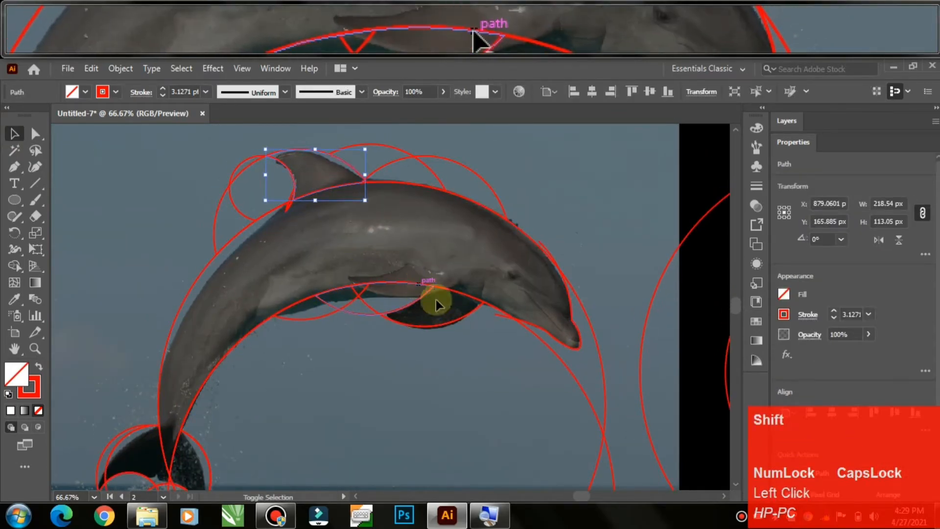
shift+click(457, 289)
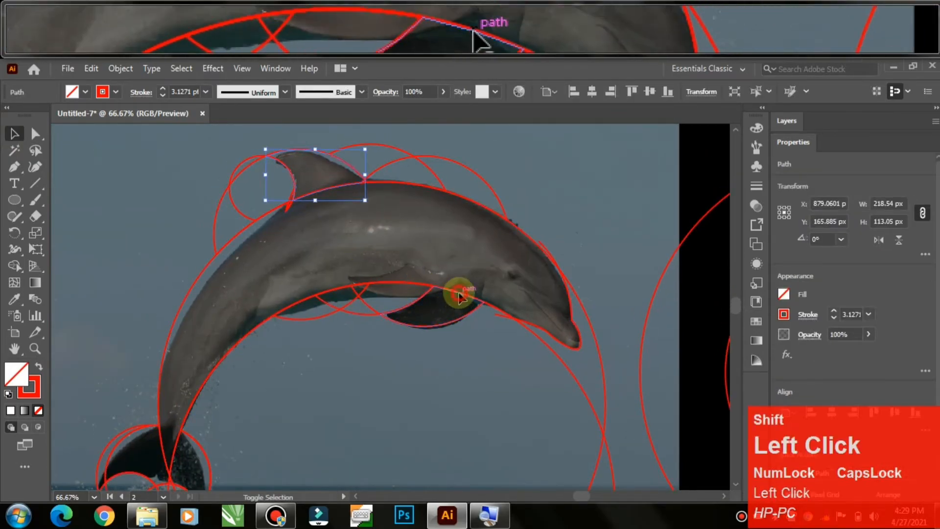
shift+click(524, 237)
Add both tail fluke shapes to the selection so that it covers the complete dolphin outline.
drag(243, 371, 336, 277)
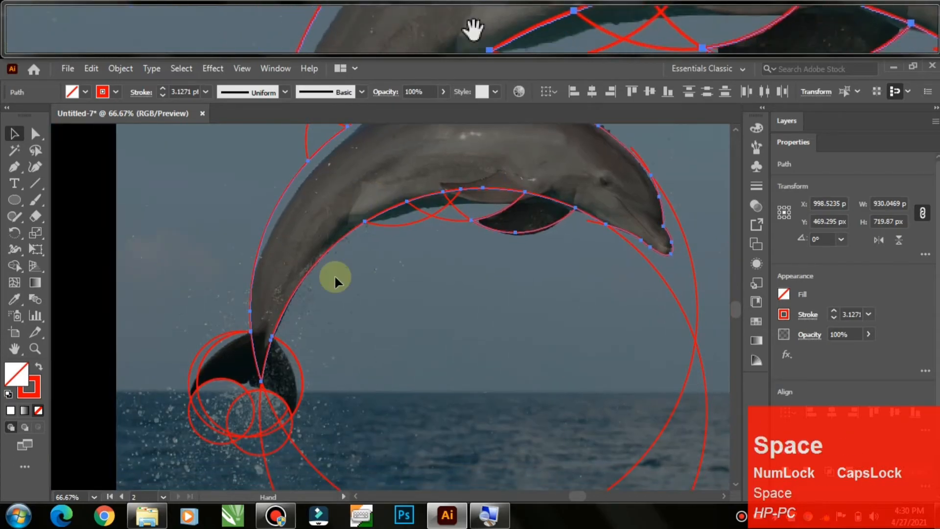
shift+click(300, 368)
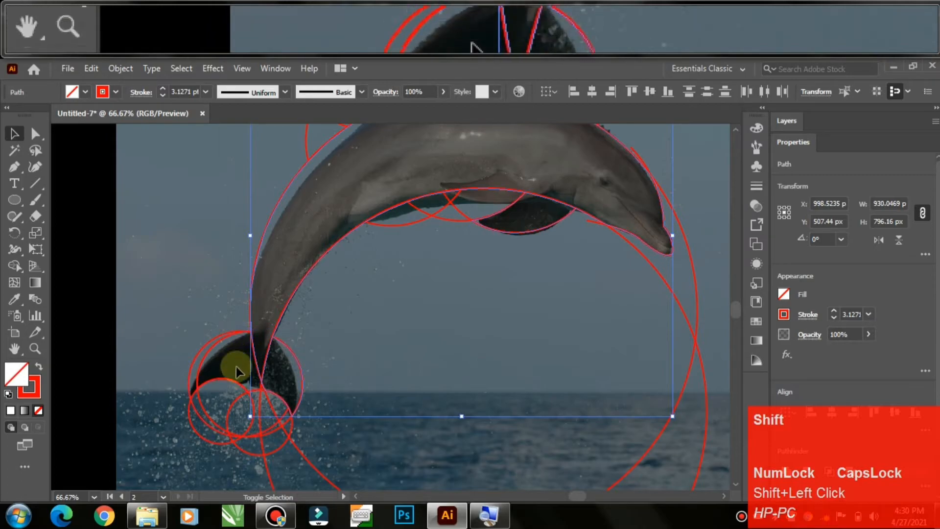
key(ctrl+minus)
click(178, 360)
shift+click(304, 273)
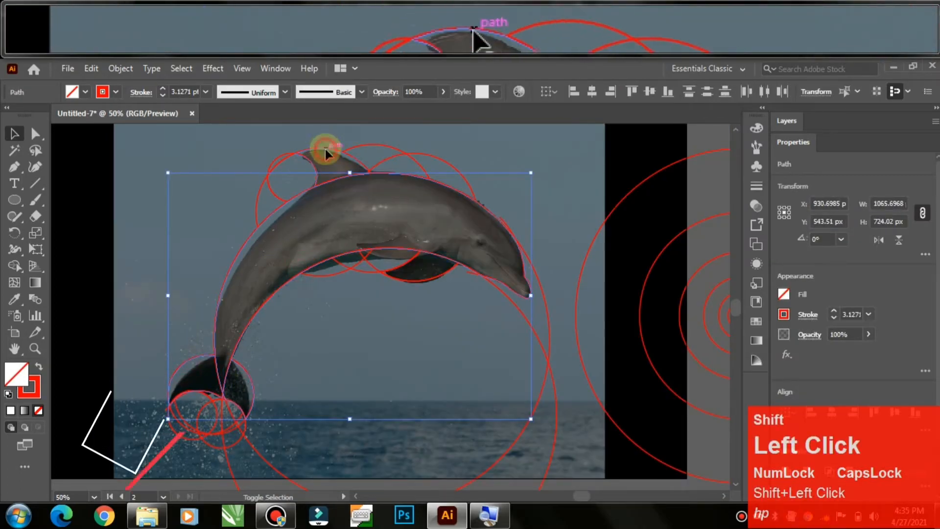
shift+click(326, 153)
Move the selected dolphin outline off the photo and onto the empty white artboard.
drag(439, 276, 350, 311)
drag(407, 264, 637, 164)
drag(571, 216, 362, 211)
drag(388, 202, 552, 259)
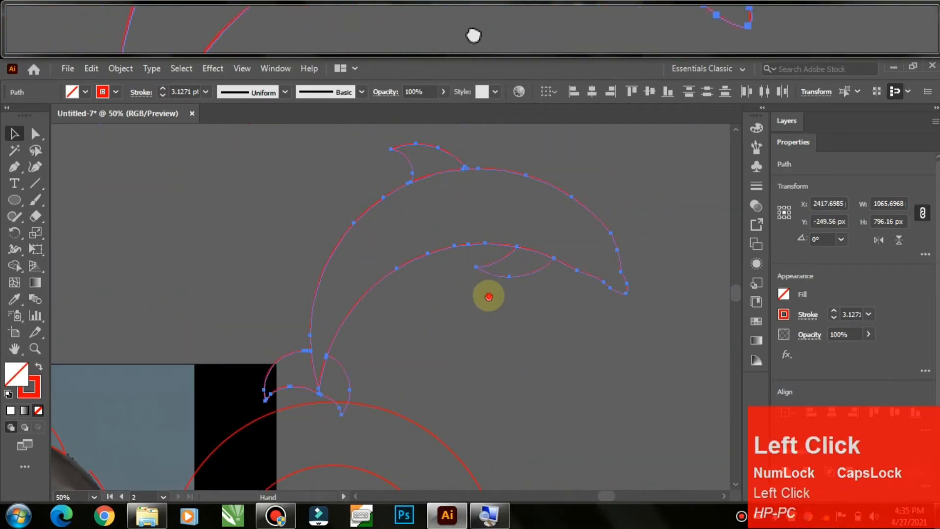
drag(488, 297, 535, 214)
drag(447, 233, 442, 194)
key(ctrl+minus)
key(ctrl+minus)
key(ctrl+minus)
drag(619, 293, 299, 387)
click(397, 447)
drag(398, 447, 484, 312)
key(ctrl+plus)
key(ctrl+plus)
Draw a 1920 × 1080 px rectangle covering the white artboard and send it behind the dolphin outline.
right_click(14, 199)
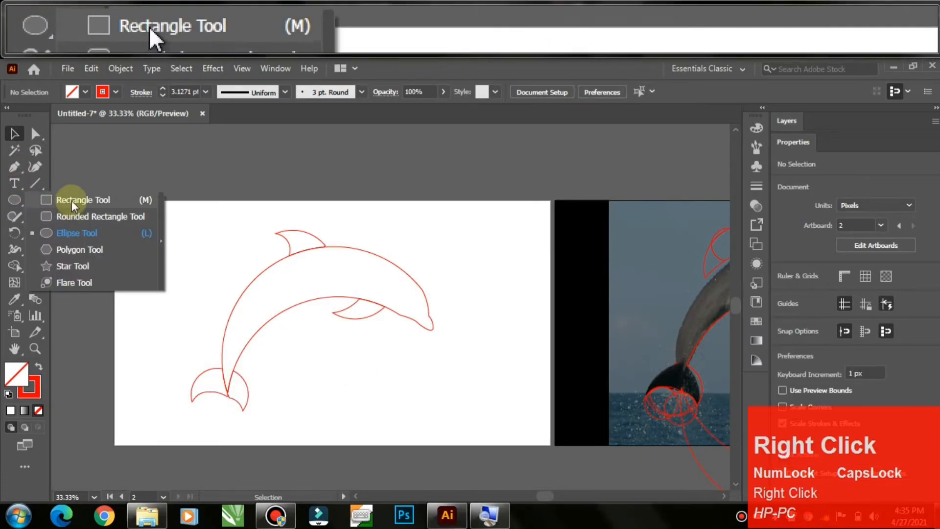
click(71, 201)
drag(115, 201, 550, 445)
click(14, 133)
right_click(489, 328)
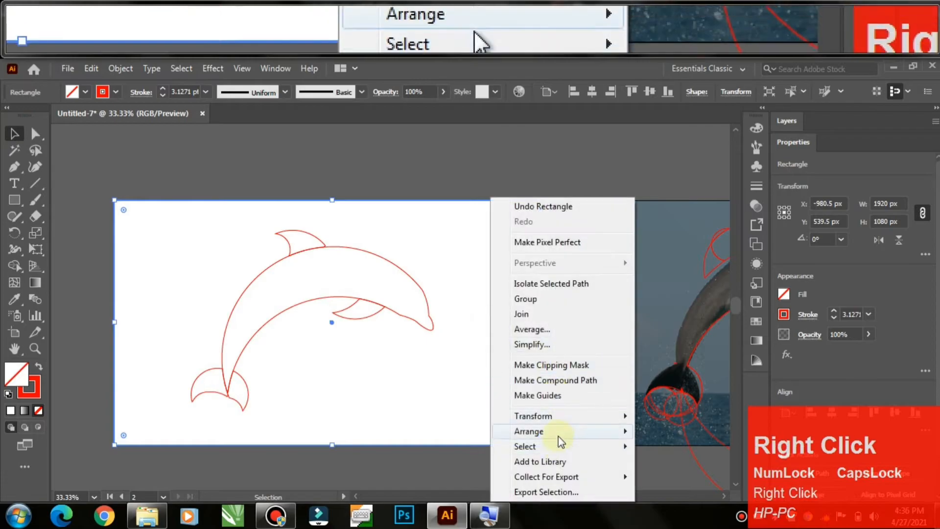
click(697, 478)
Fill the background rectangle with the dark navy blue swatch.
click(784, 294)
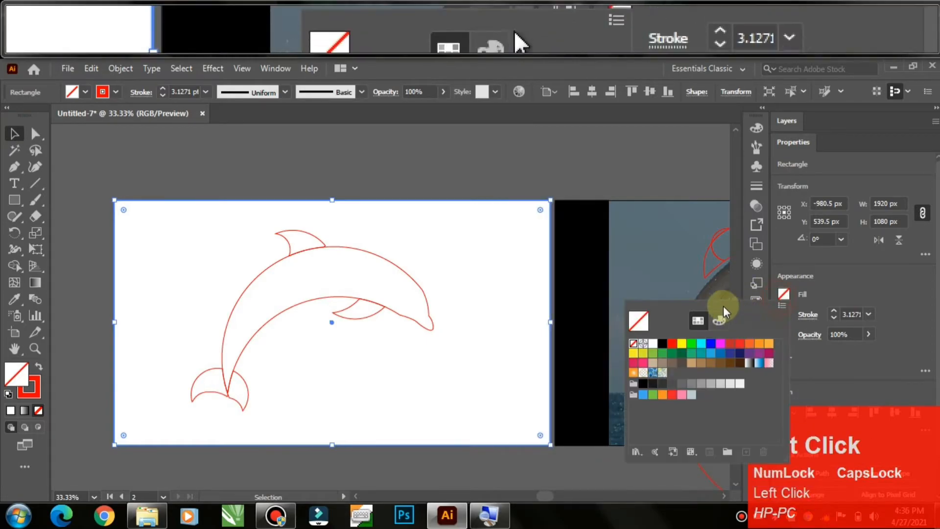
click(662, 343)
click(740, 354)
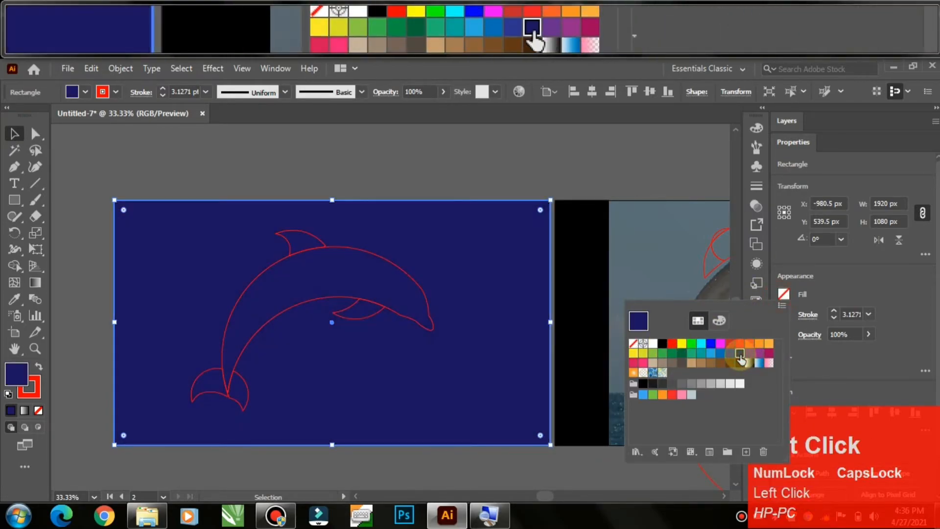
click(730, 355)
click(720, 354)
click(740, 353)
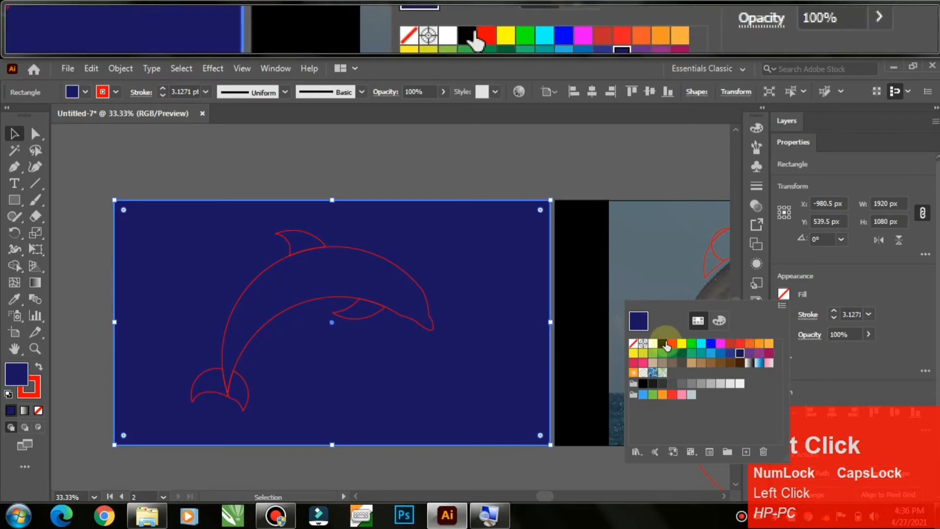
click(533, 277)
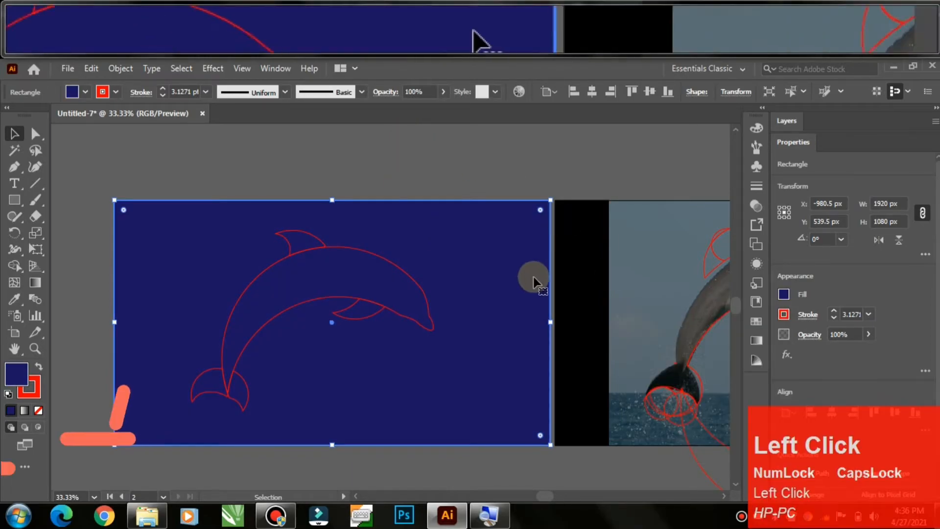
Darken the background rectangle's fill to a deeper navy by adjusting its colour mix.
click(784, 294)
click(718, 321)
drag(694, 392, 163, 150)
click(163, 146)
Fill the dolphin's body with a linear gradient and make its starting stop black.
drag(337, 219, 329, 215)
key(ctrl+plus)
drag(311, 300, 384, 317)
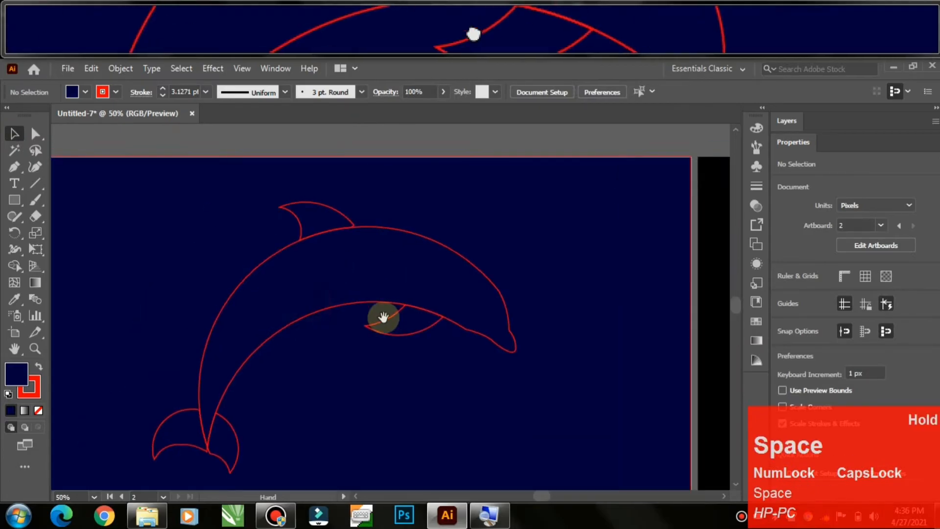
click(373, 308)
click(756, 359)
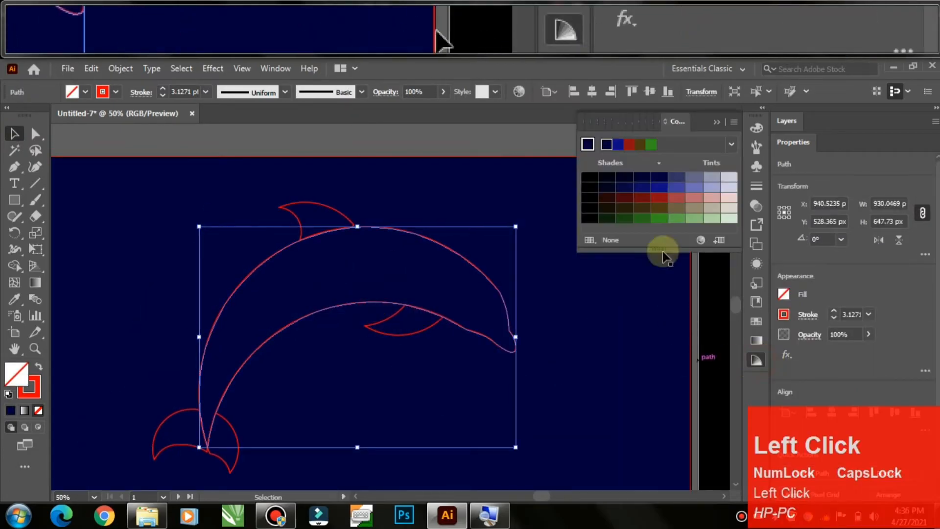
click(756, 340)
click(587, 154)
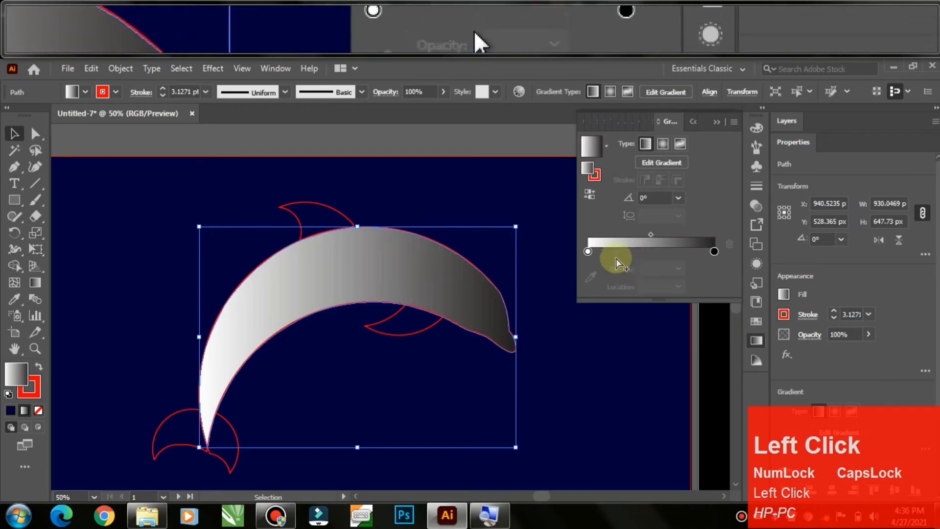
double_click(588, 251)
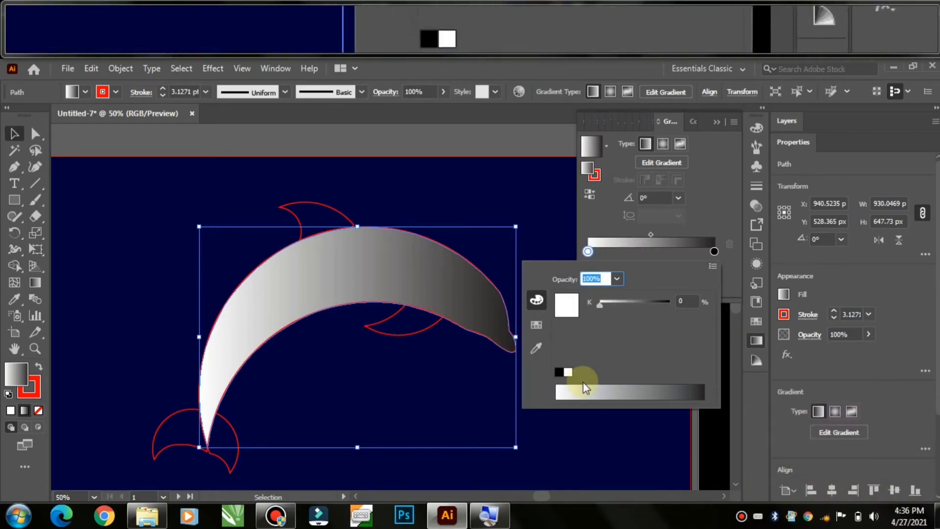
click(561, 374)
Switch the body gradient's end stop to RGB colour and set it to a dark blue.
click(715, 251)
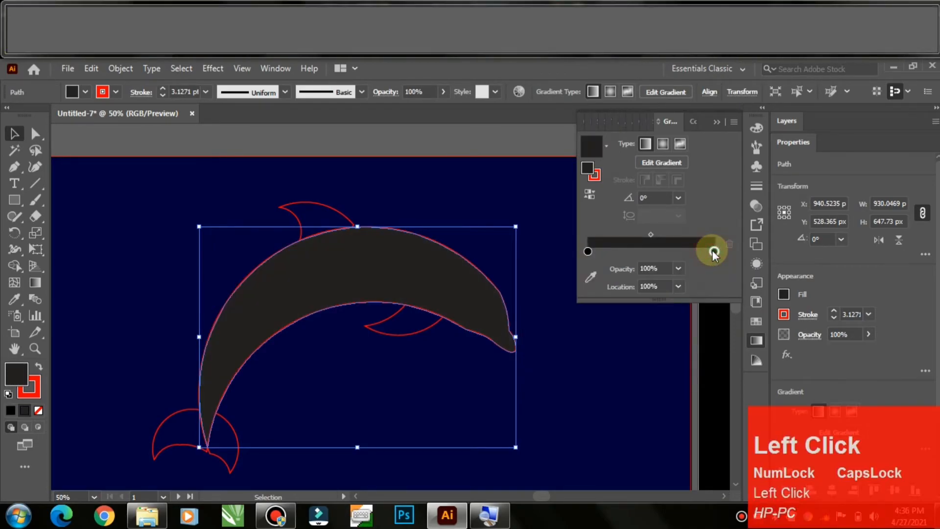
double_click(714, 251)
click(712, 266)
click(750, 283)
mouse_move(600, 304)
mouse_down()
mouse_move(615, 321)
mouse_move(603, 305)
mouse_up()
drag(654, 348, 653, 348)
drag(599, 326, 596, 304)
drag(653, 348, 626, 348)
Switch the body gradient's starting stop to RGB colour and set it to a brighter blue.
click(619, 251)
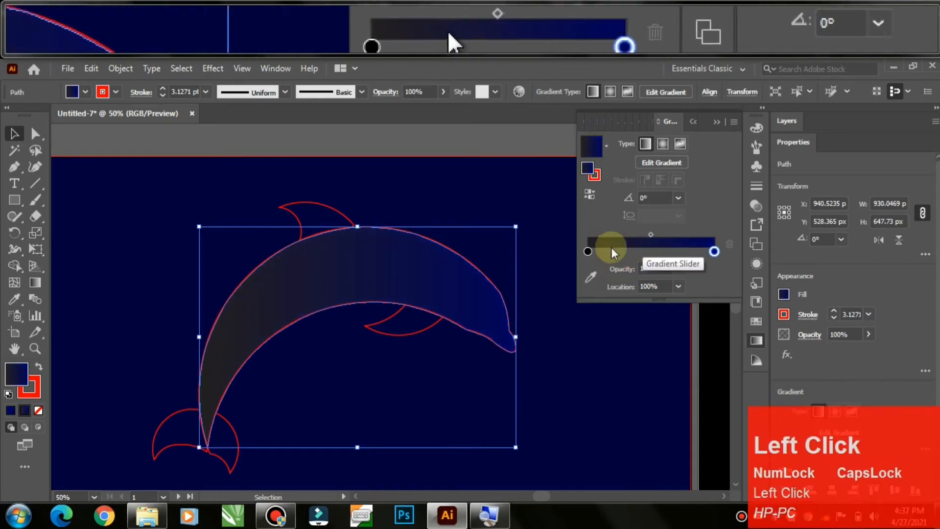
double_click(587, 251)
drag(657, 305, 666, 301)
click(593, 343)
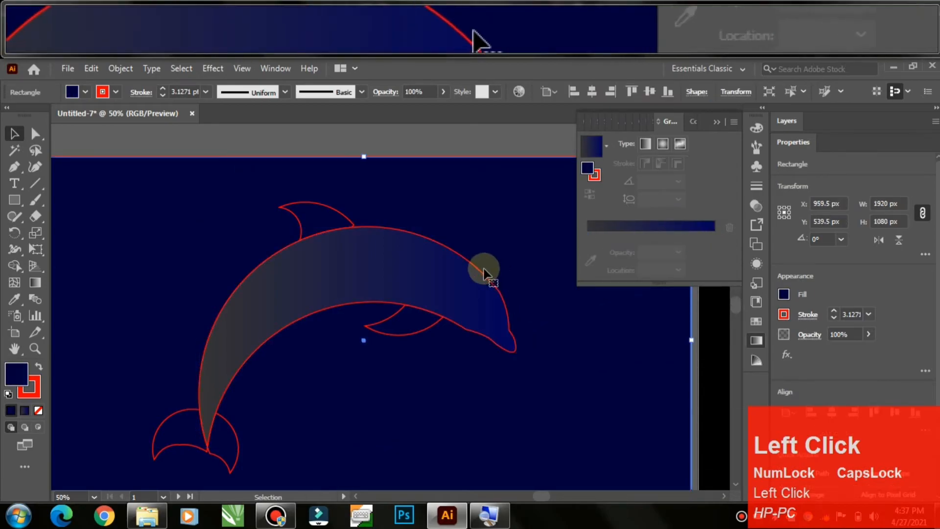
double_click(587, 251)
click(712, 265)
click(734, 283)
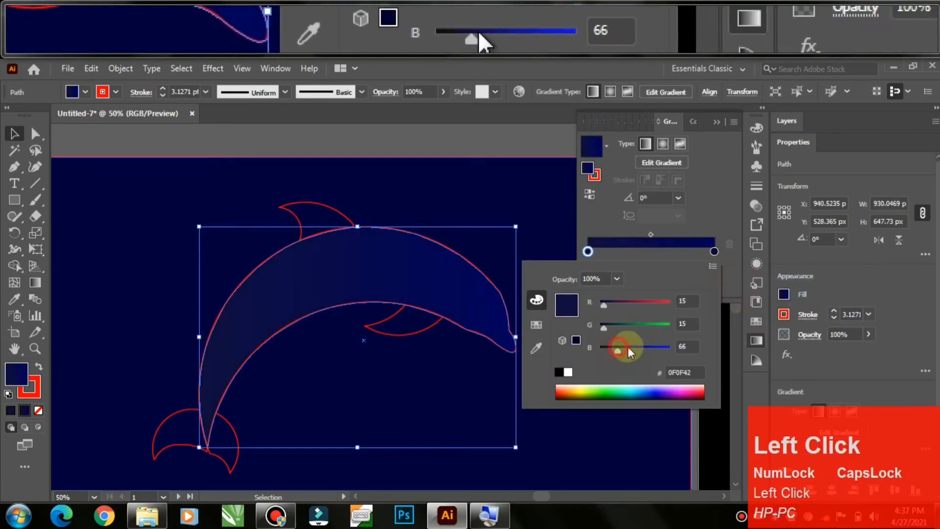
drag(614, 346, 629, 345)
click(587, 250)
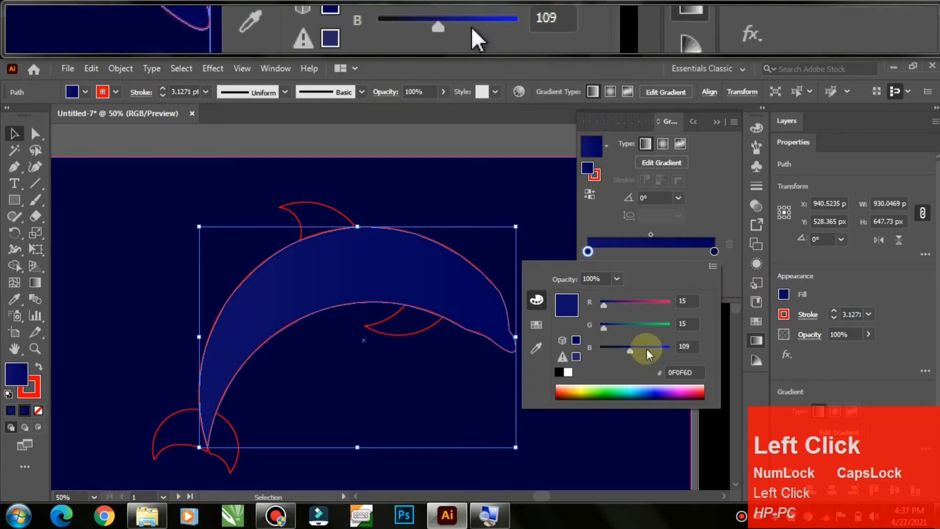
Swap the body gradient's stops so the dark blue starts at the tail and the brighter blue ends at the head.
click(587, 252)
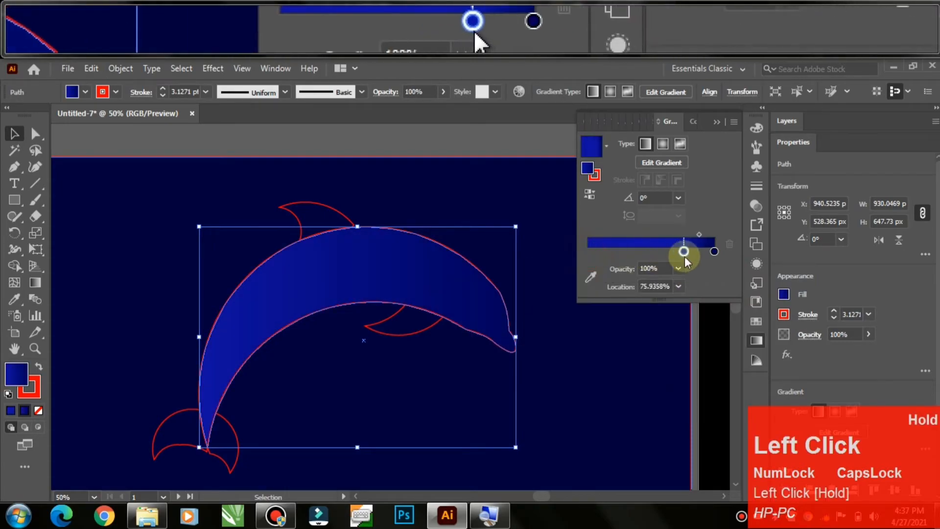
drag(714, 251, 588, 251)
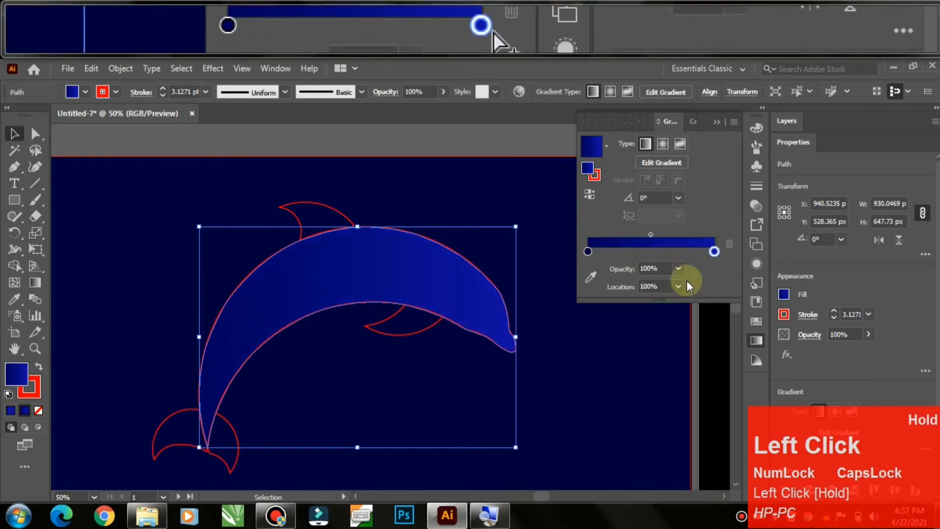
click(640, 346)
Fill the dorsal fin, pectoral fin and both tail flukes with the same blue gradient.
click(341, 214)
click(591, 145)
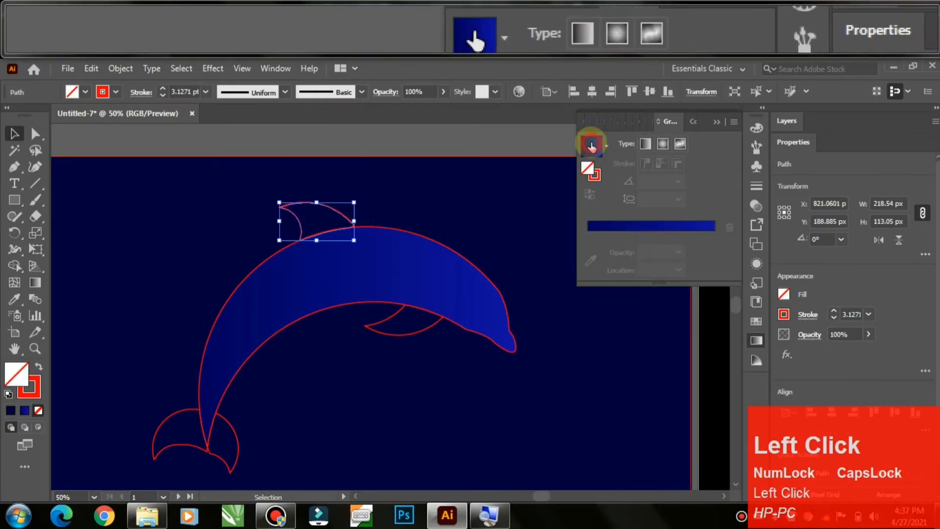
click(411, 331)
click(590, 147)
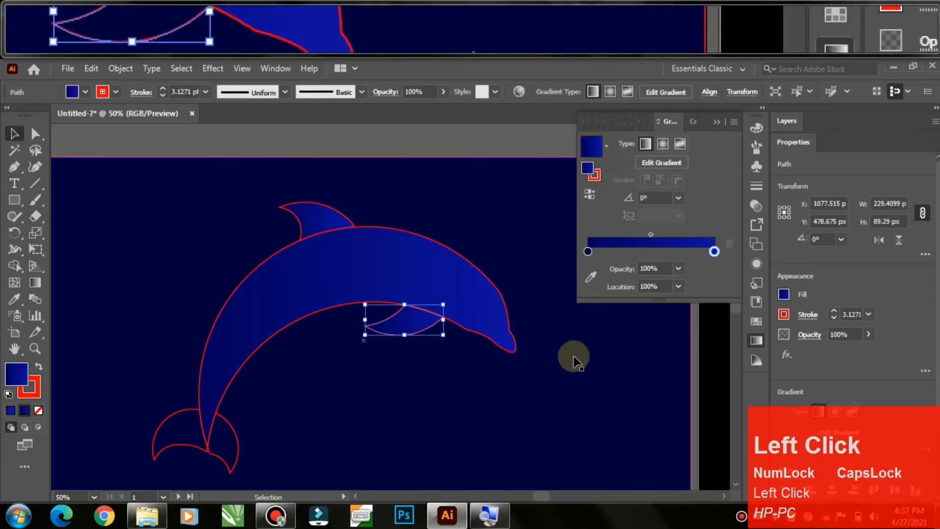
click(255, 418)
click(236, 440)
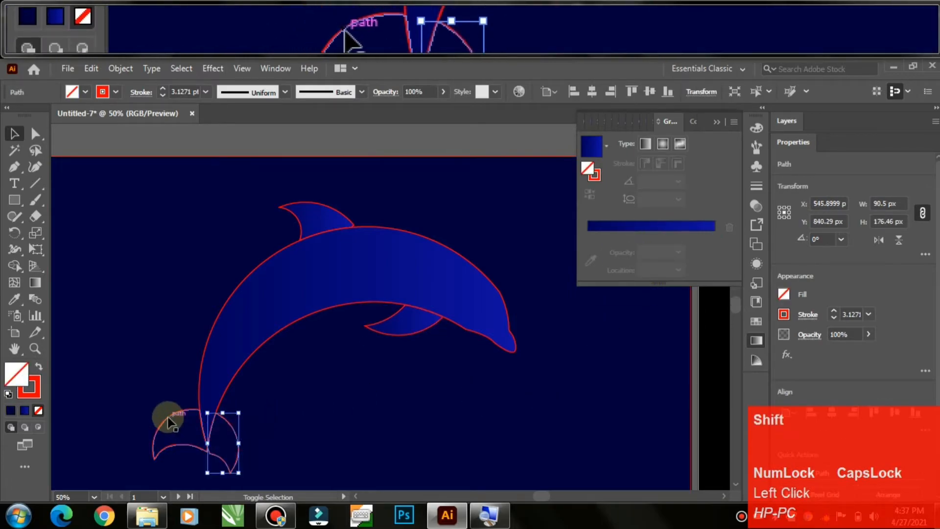
shift+click(169, 419)
click(589, 142)
Lock the navy background rectangle in place, undoing any accidental shift.
click(417, 419)
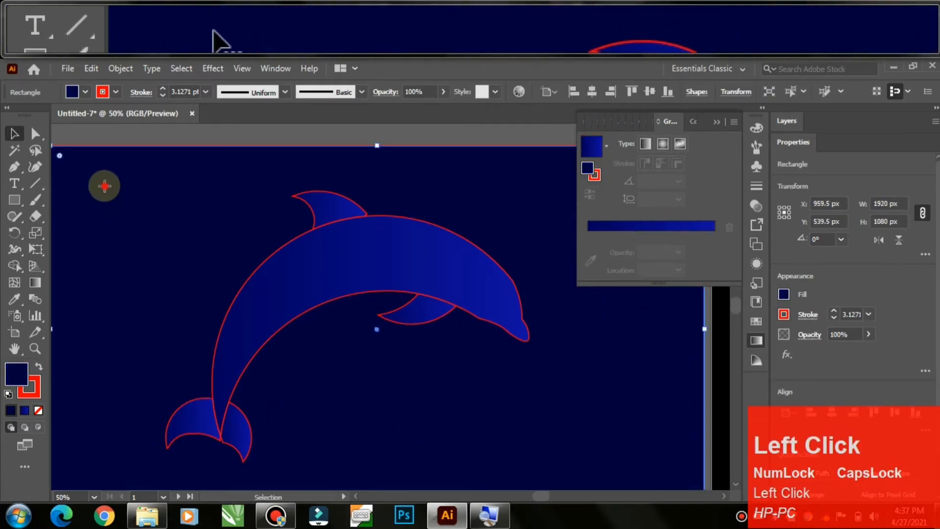
drag(104, 185, 401, 330)
key(ctrl+z)
key(ctrl+2)
Select all the dolphin shapes and set their stroke to None.
drag(138, 185, 526, 414)
click(783, 313)
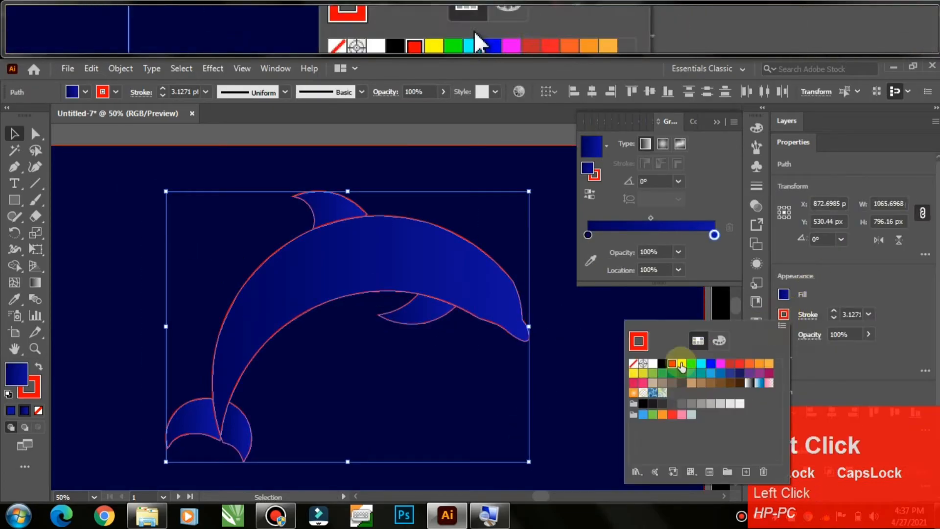
click(632, 365)
click(502, 365)
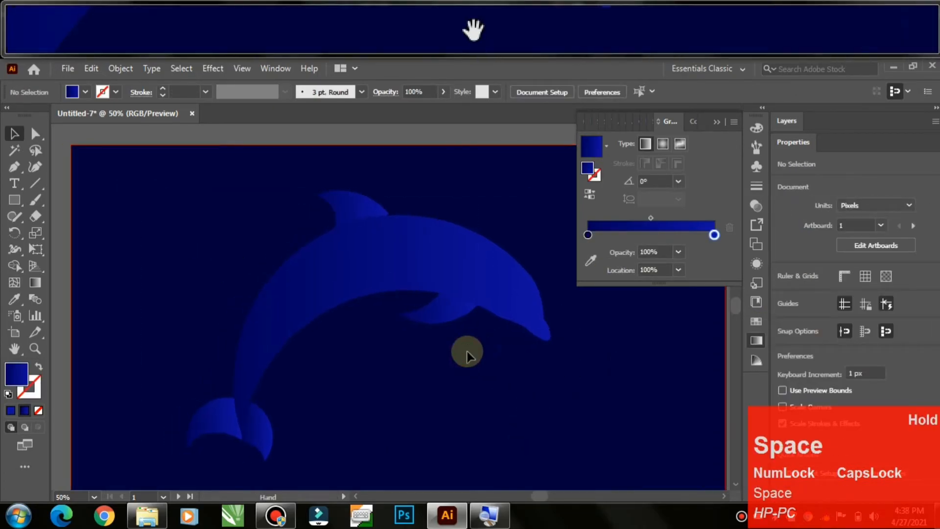
Examine the gradient-filled dolphin, including its head and pectoral fin up close.
key(space)
click(485, 277)
drag(432, 354, 420, 333)
click(620, 414)
key(space)
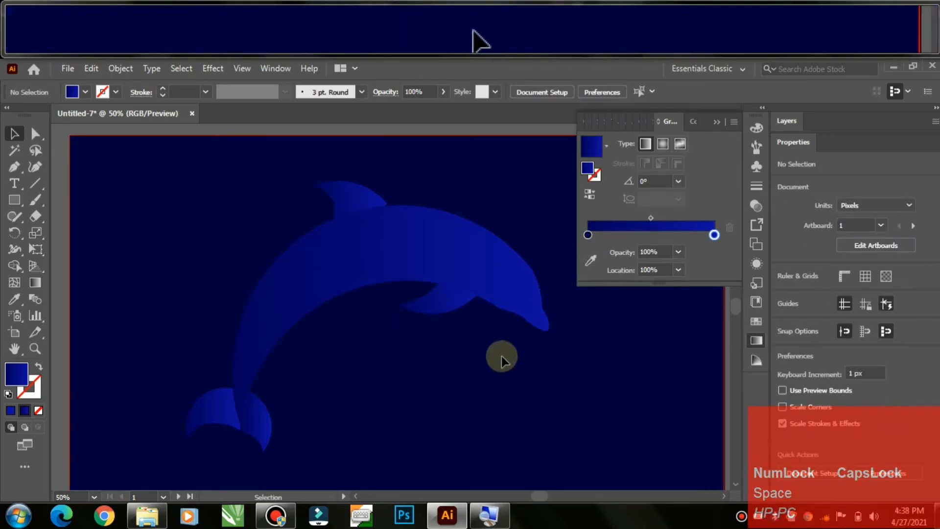
key(space)
drag(581, 356, 382, 325)
drag(382, 325, 498, 343)
key(ctrl+plus)
key(ctrl+plus)
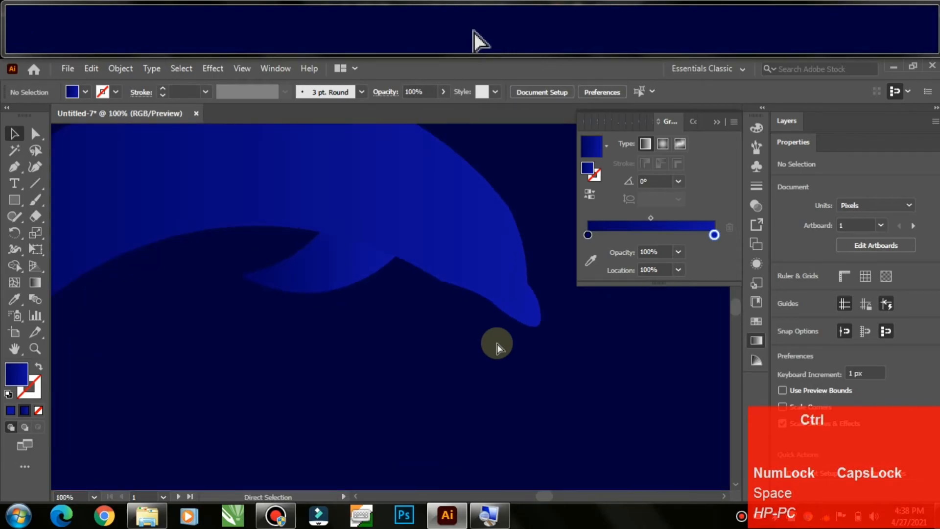
Bring the outermost circle of the concentric golden ratio set onto the photo artboard.
key(ctrl+minus)
key(ctrl+minus)
key(ctrl+minus)
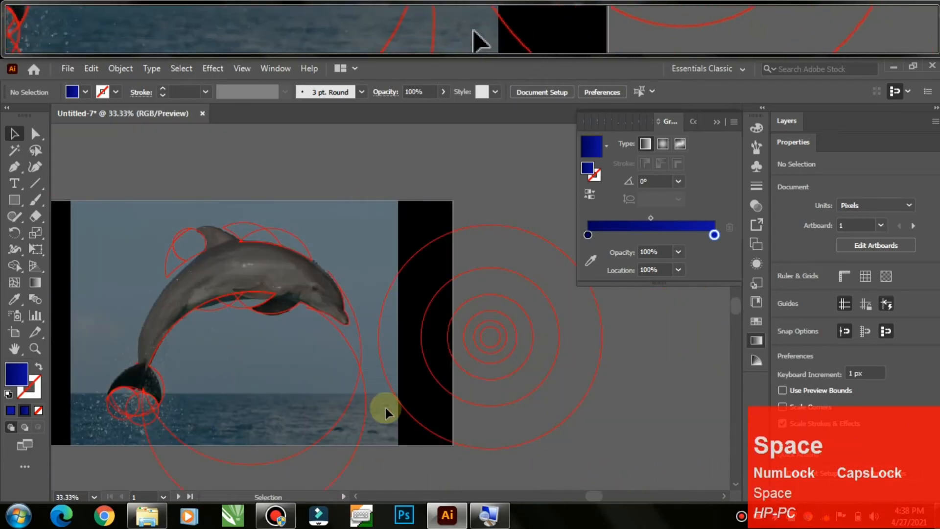
drag(402, 406, 56, 368)
Place a copy of the 984 px circle over the dolphin's lower body on the navy artboard and select it.
key(space)
drag(57, 369, 166, 491)
key(space)
drag(175, 388, 240, 397)
drag(565, 358, 222, 449)
click(173, 448)
key(space)
drag(133, 192, 126, 204)
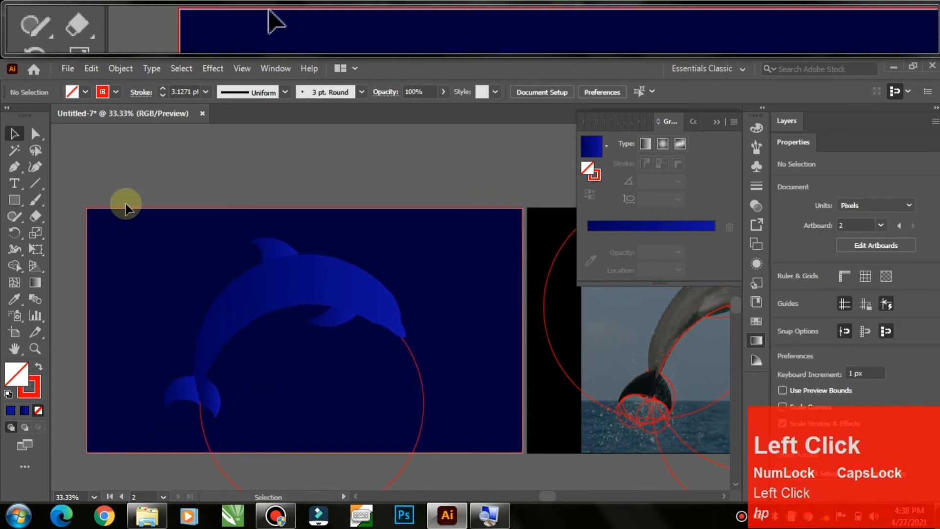
click(420, 372)
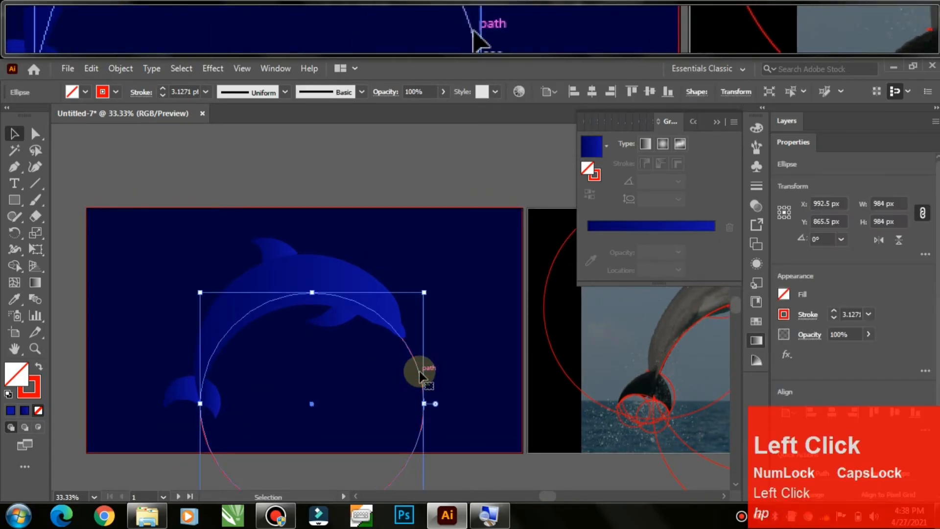
Split off the belly crescent between the 984 px circle and the dolphin's underside with Shape Builder, and delete the leftover circle shape.
key(ctrl+shift+bracketright)
drag(94, 186, 281, 421)
click(14, 266)
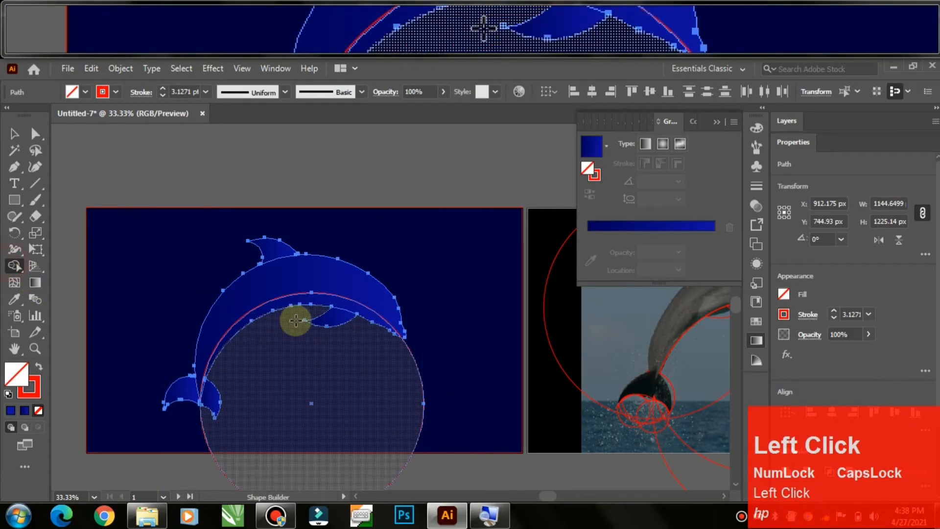
click(309, 299)
click(14, 133)
click(316, 179)
click(415, 364)
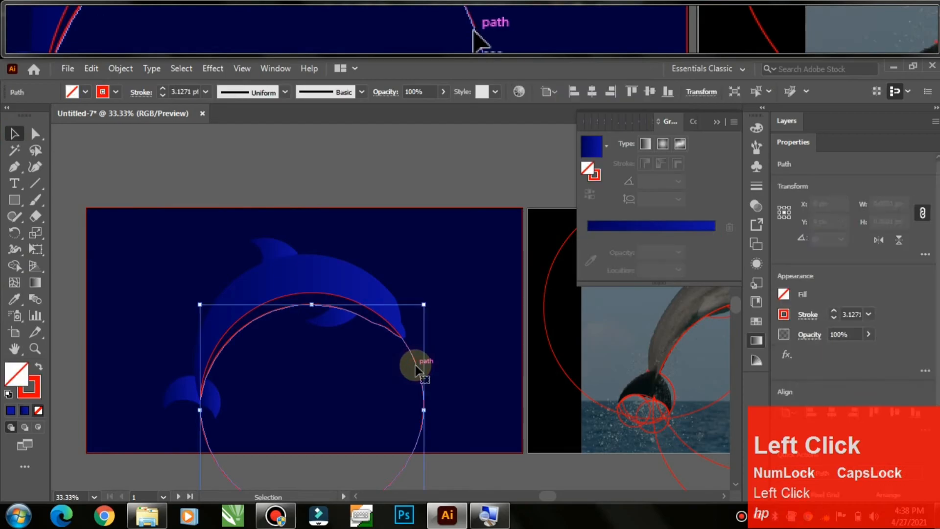
key(Delete)
Fill the belly crescent with the dark blue linear gradient and set its stroke to None.
key(ctrl+equal)
key(ctrl+equal)
key(space)
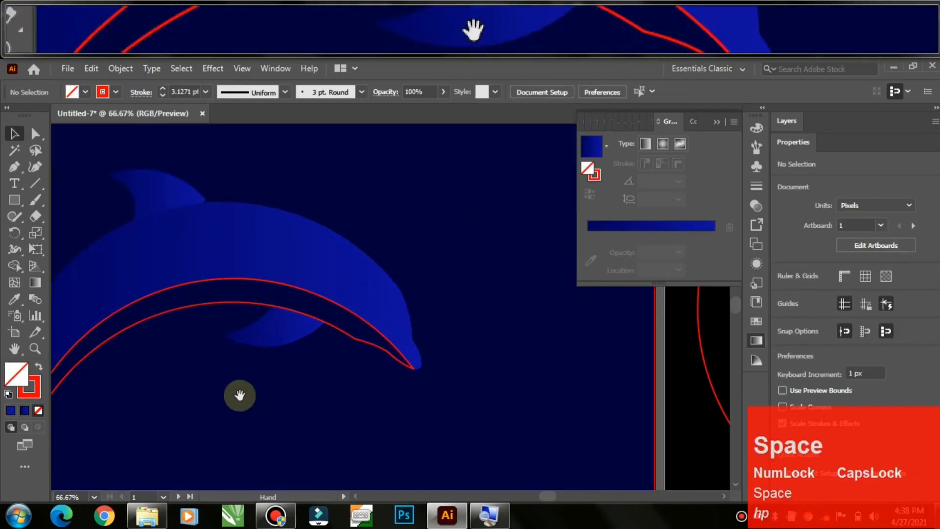
drag(269, 337, 428, 282)
click(370, 248)
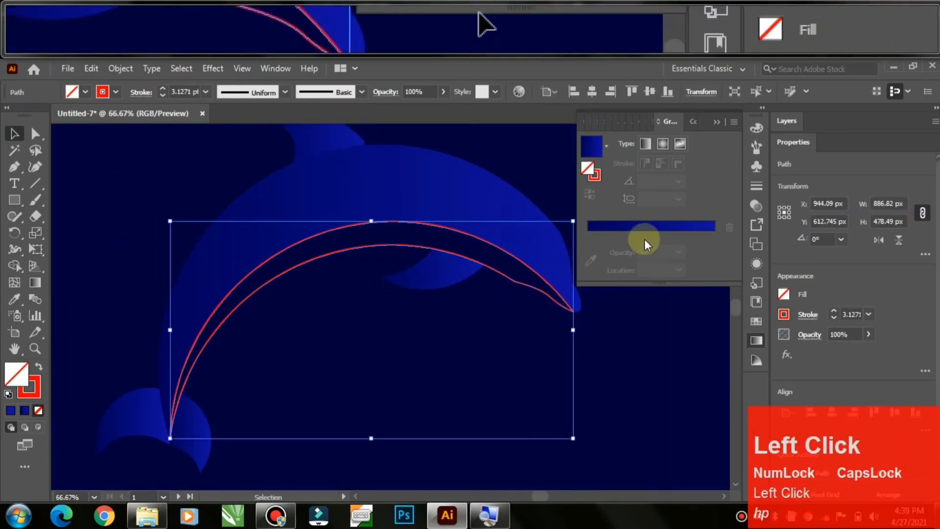
click(591, 158)
click(783, 314)
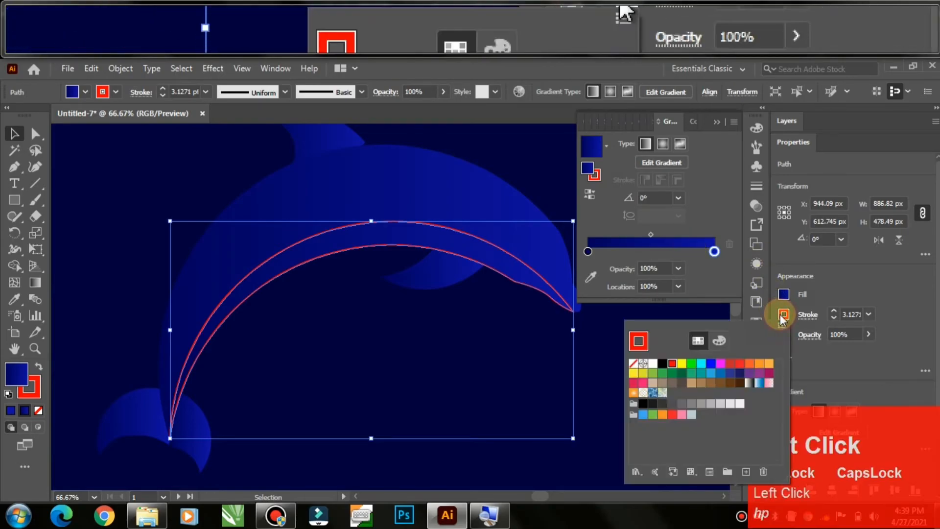
click(633, 363)
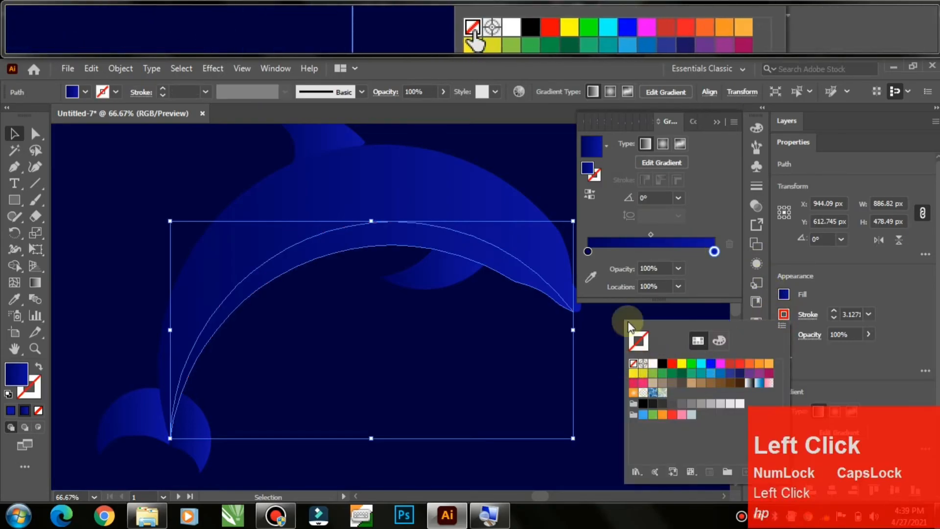
Change the starting colour stop of the belly crescent's gradient to the lighter blue 005BC9.
click(588, 251)
double_click(588, 251)
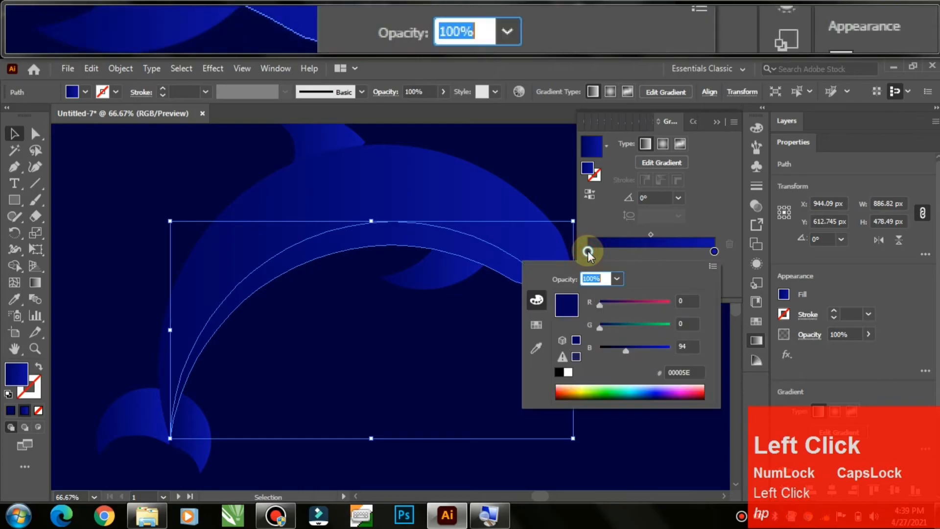
drag(641, 350, 656, 346)
drag(600, 327, 623, 325)
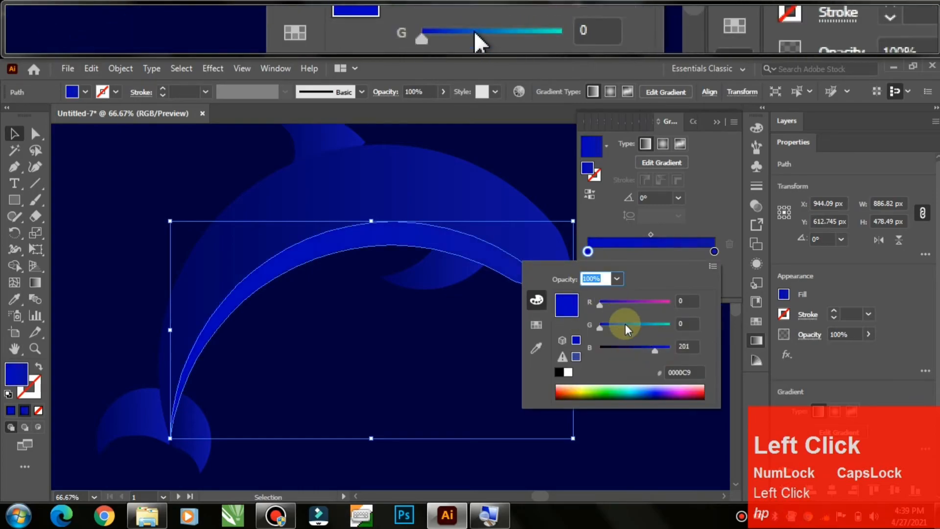
click(425, 332)
click(619, 355)
Copy the belly crescent's gradient onto the pectoral fin with the Eyedropper.
key(space)
drag(489, 361, 494, 400)
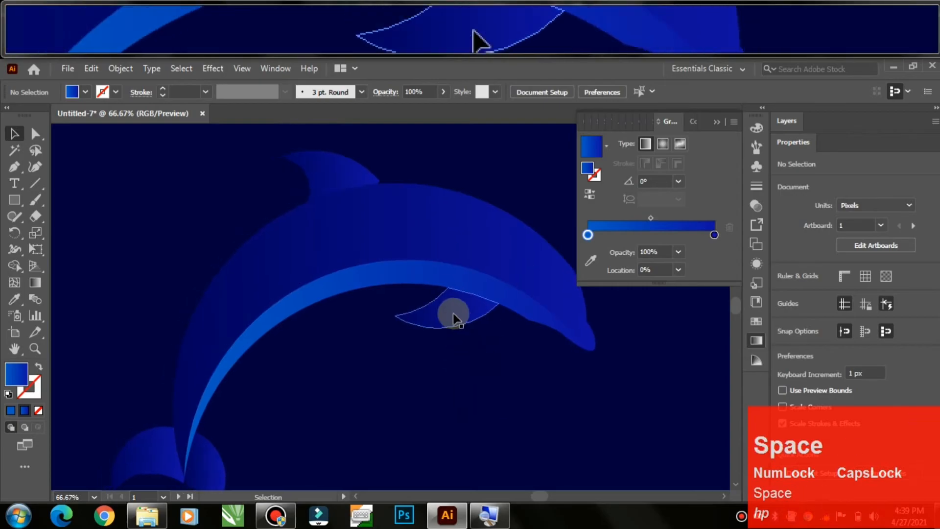
click(451, 315)
key(i)
click(384, 267)
click(18, 128)
click(435, 406)
Rearrange the pectoral fin's gradient stops to dark blue at both ends and light blue at about 52% location.
key(space)
mouse_move(408, 399)
mouse_down()
mouse_move(428, 400)
mouse_move(384, 421)
mouse_move(348, 405)
mouse_up()
key(ctrl+equal)
key(ctrl+equal)
key(space)
click(390, 378)
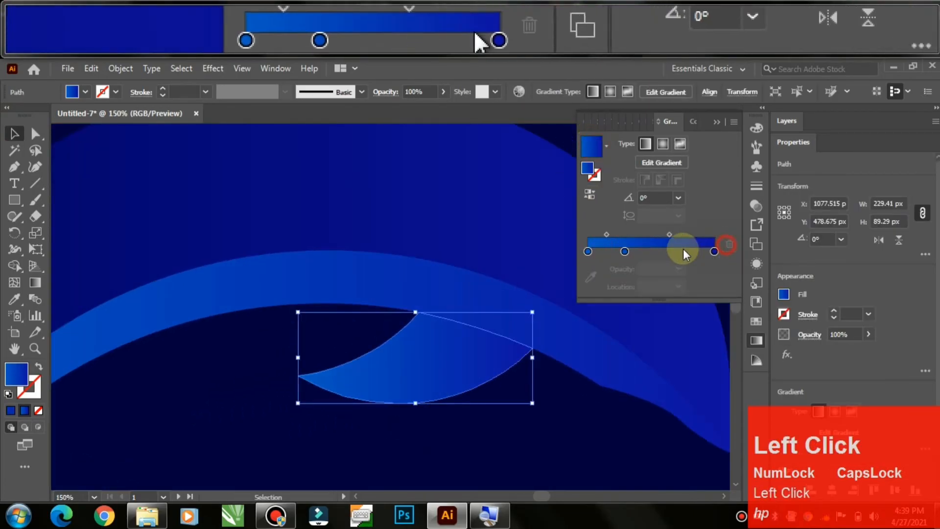
click(726, 246)
mouse_move(587, 252)
mouse_down()
mouse_move(684, 253)
mouse_move(586, 253)
mouse_up()
drag(712, 251, 654, 251)
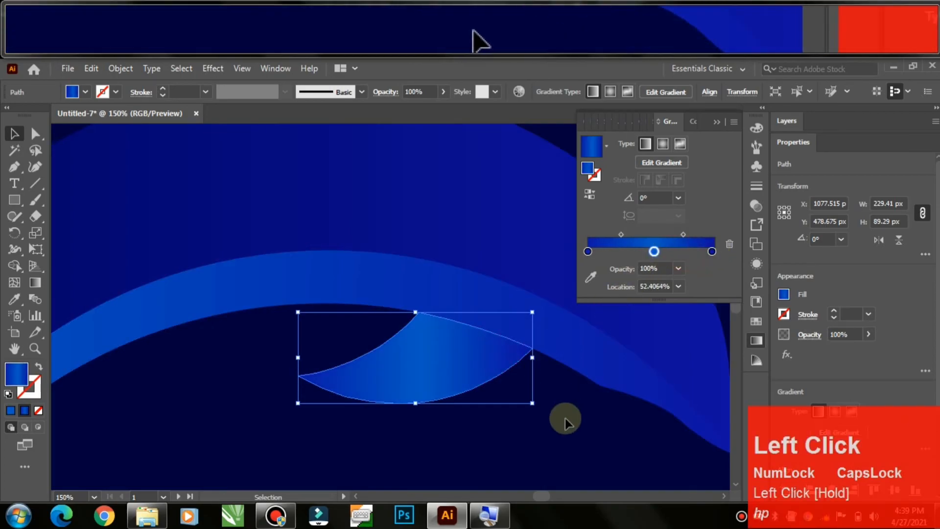
Redirect the pectoral fin's gradient along its length to about -178° so the light blue falls near the tip.
click(34, 283)
drag(405, 334, 436, 421)
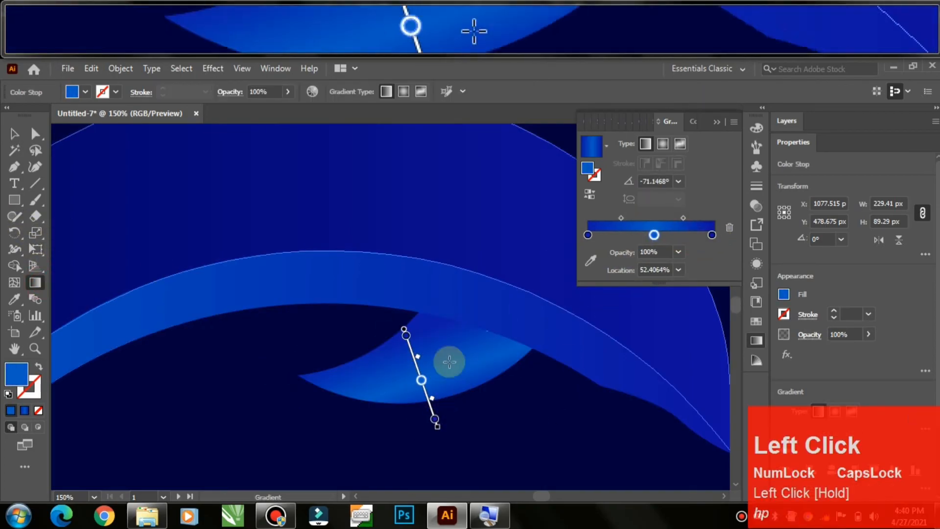
drag(453, 382, 340, 339)
drag(484, 333, 249, 378)
click(8, 138)
click(397, 446)
Draw an open Pen curve along the joint between the pectoral fin and the belly crescent.
key(space)
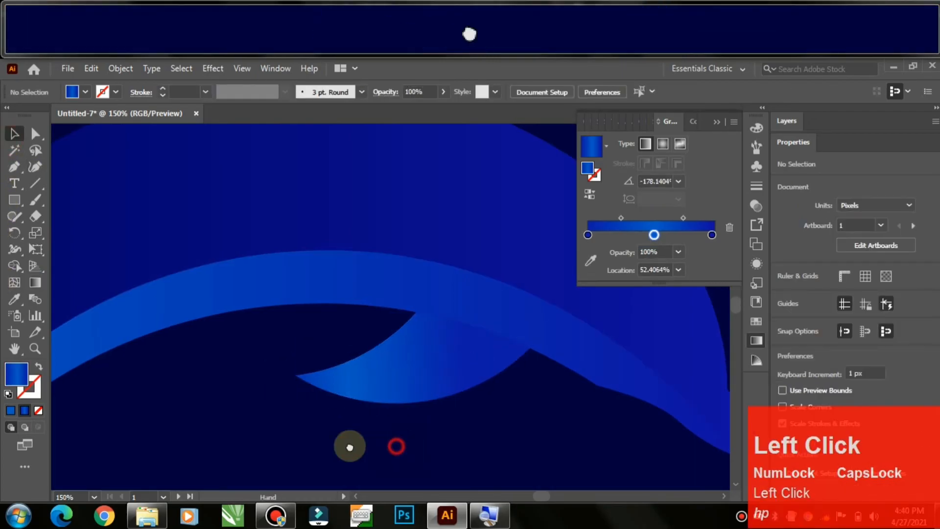
drag(398, 446, 322, 445)
ctrl+click(329, 353)
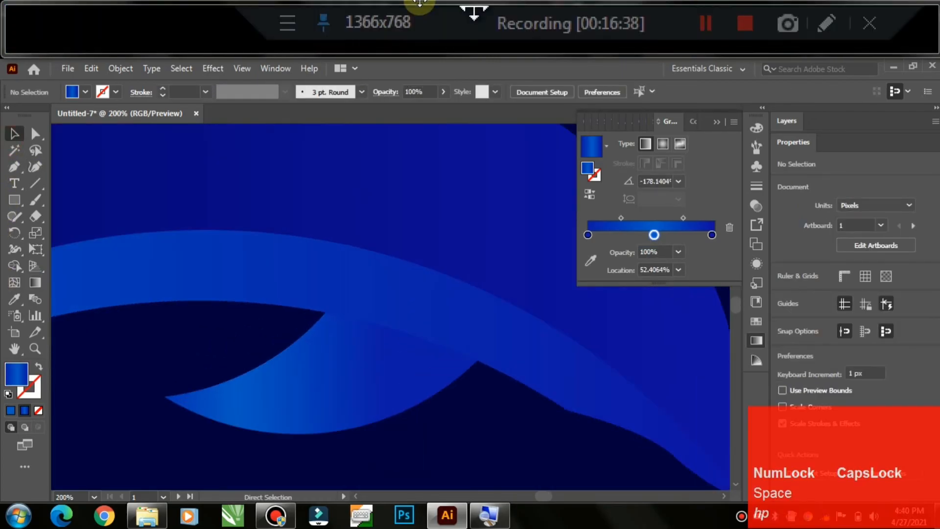
scroll(410, 288, down, 2)
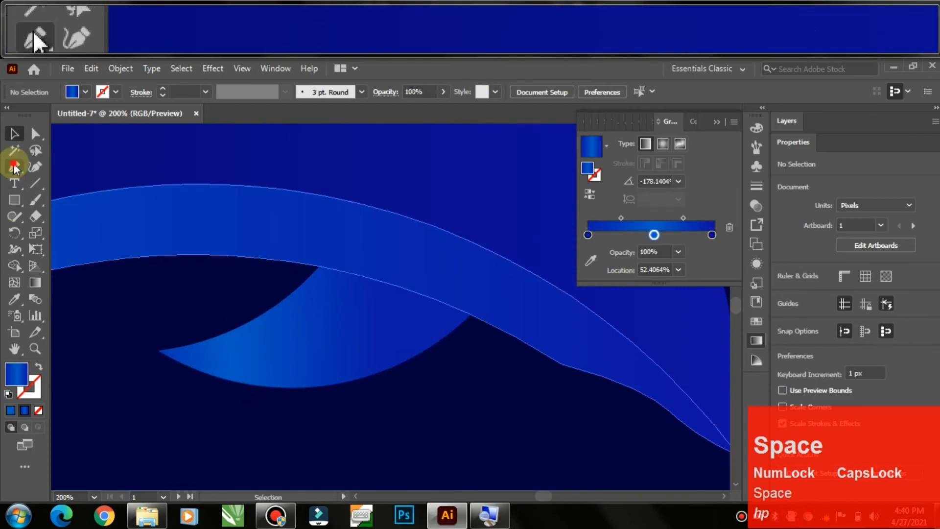
click(14, 166)
click(298, 265)
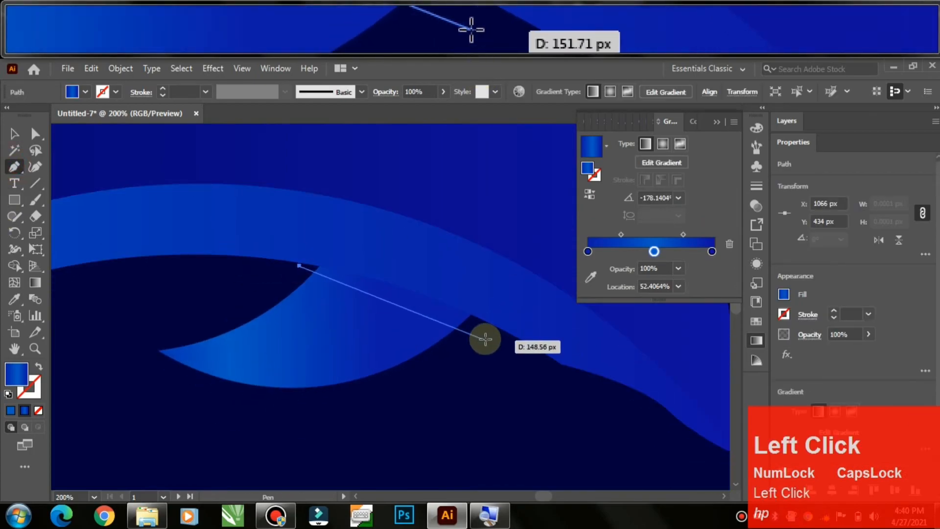
drag(540, 378, 548, 380)
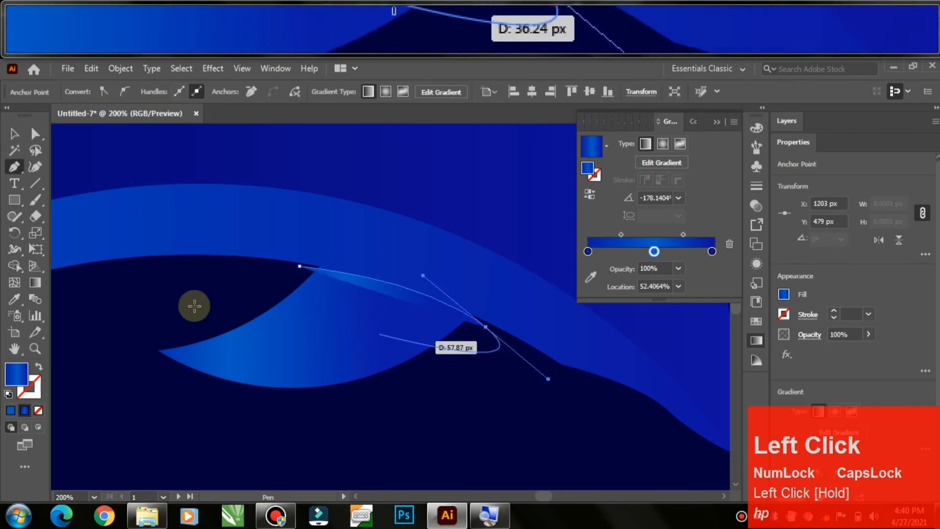
Give the new curve a black stroke and set its fill to None.
click(14, 133)
click(779, 316)
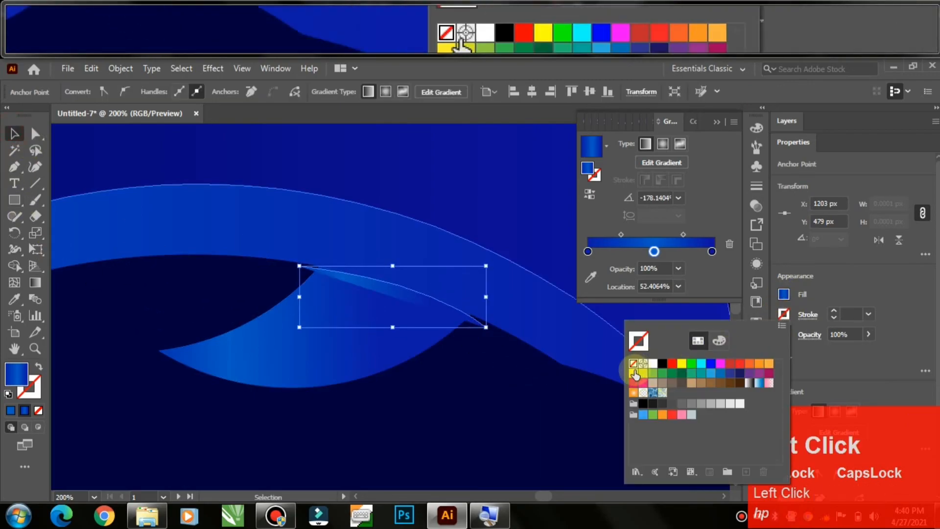
click(667, 364)
click(789, 295)
click(782, 298)
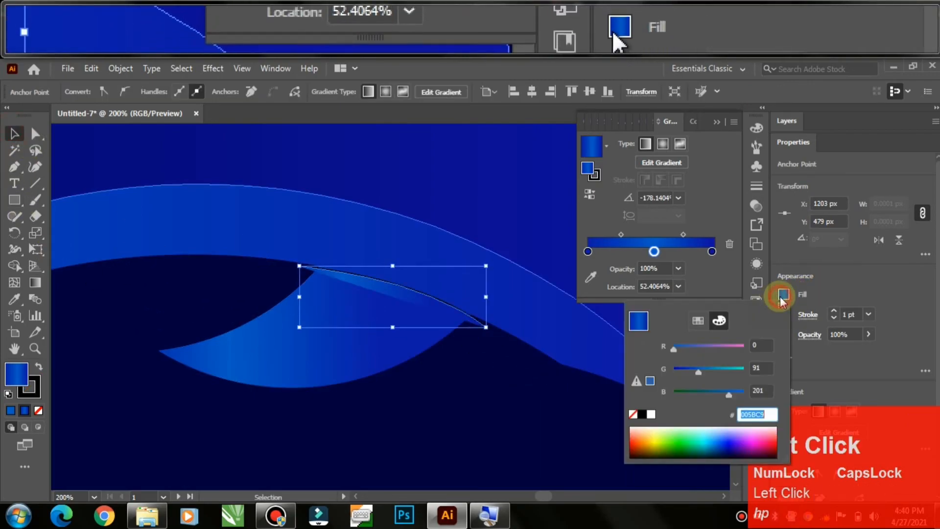
click(633, 414)
click(545, 405)
Resize the curve so its ends meet the two corners where the pectoral fin joins the belly.
drag(471, 314, 471, 314)
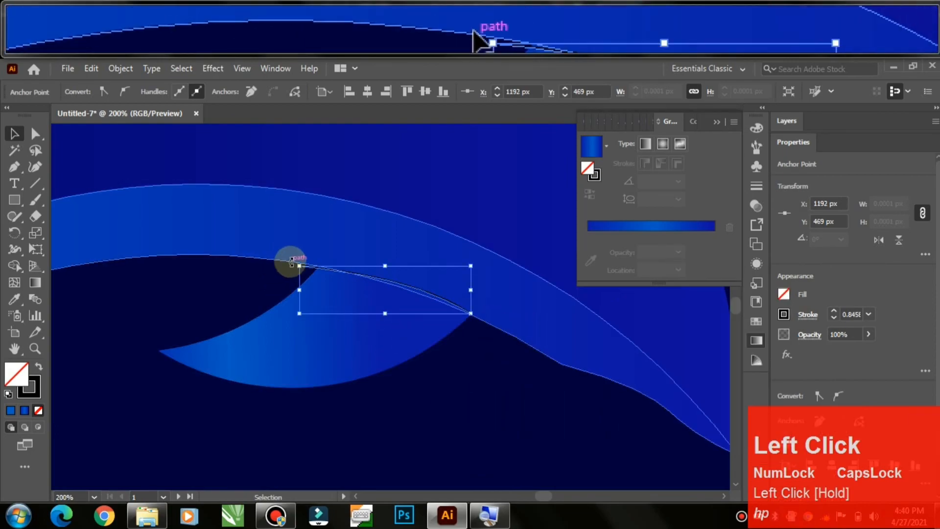
drag(300, 266, 319, 267)
click(456, 404)
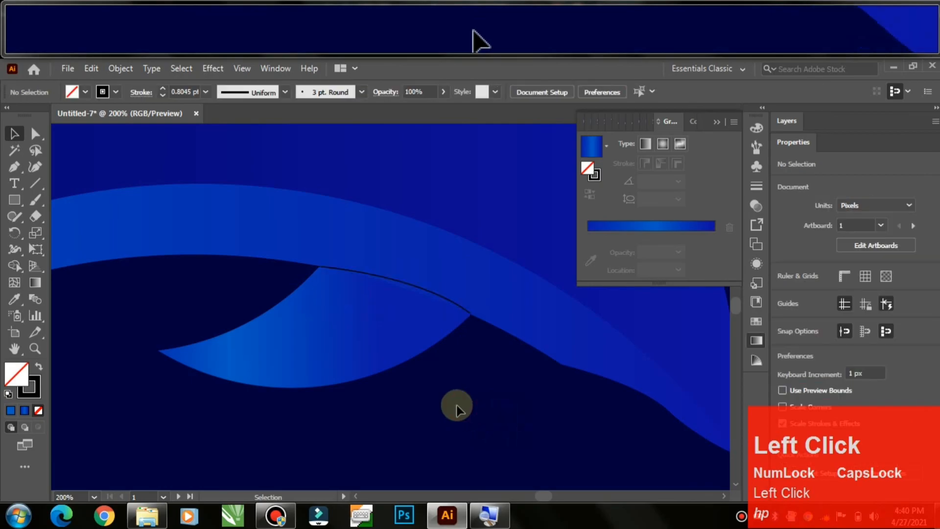
Set the joint curve's stroke to 5 pt and apply a Gaussian Blur with a radius of about 9.2 pixels.
click(410, 280)
click(410, 282)
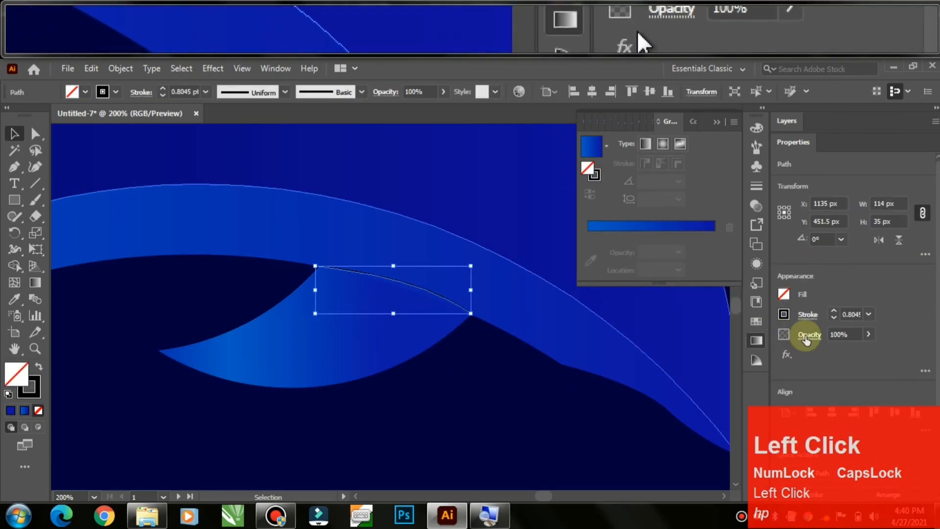
click(835, 311)
click(787, 354)
mouse_move(832, 386)
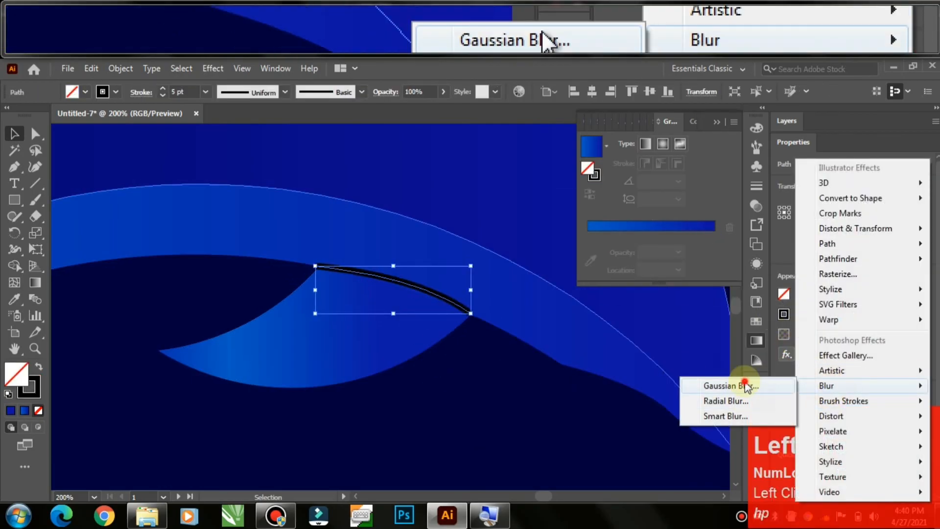
click(742, 386)
mouse_move(720, 248)
mouse_down()
mouse_move(730, 246)
mouse_move(716, 247)
mouse_up()
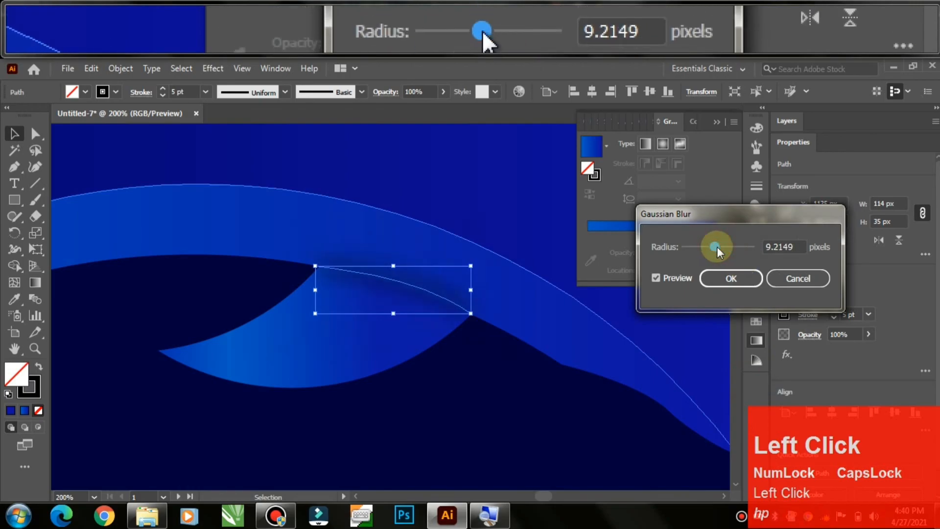
click(731, 278)
click(447, 436)
Bring the belly crescent to the front, above the blurred shadow curve.
click(524, 321)
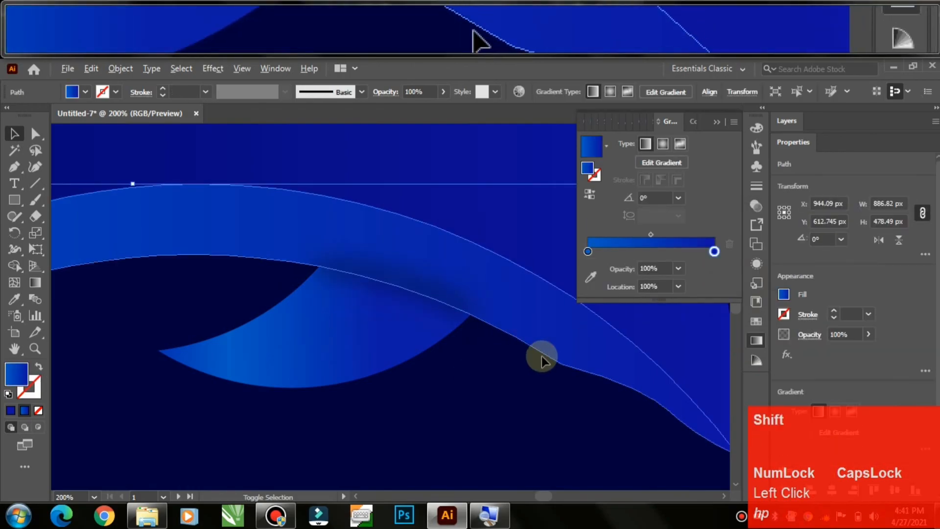
key(ctrl+shift+bracketright)
click(468, 420)
Examine the whole shaded dolphin and compare it with the circle-traced photo on the neighbouring artboard.
key(ctrl+minus)
key(ctrl+minus)
key(ctrl+minus)
key(ctrl+minus)
key(ctrl+minus)
drag(390, 400, 393, 378)
key(ctrl+plus)
click(717, 122)
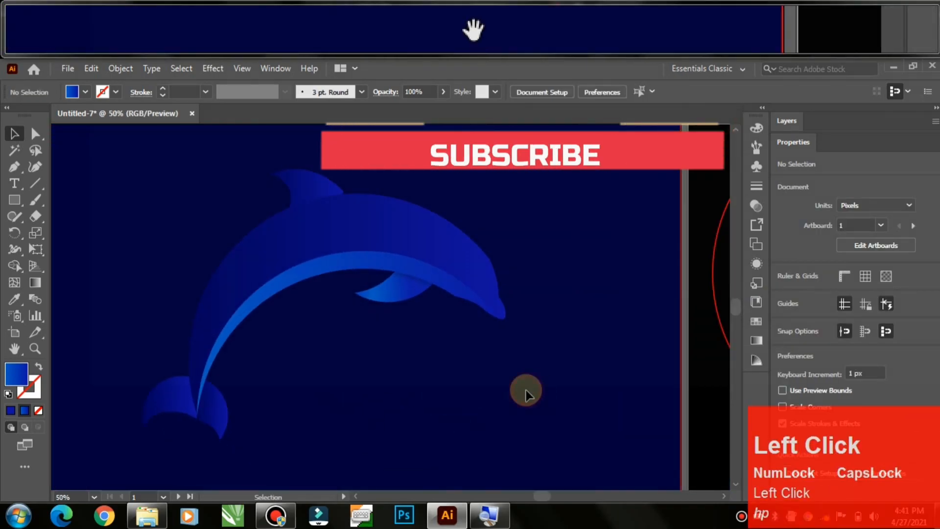
key(ctrl+minus)
drag(527, 390, 370, 390)
key(ctrl+minus)
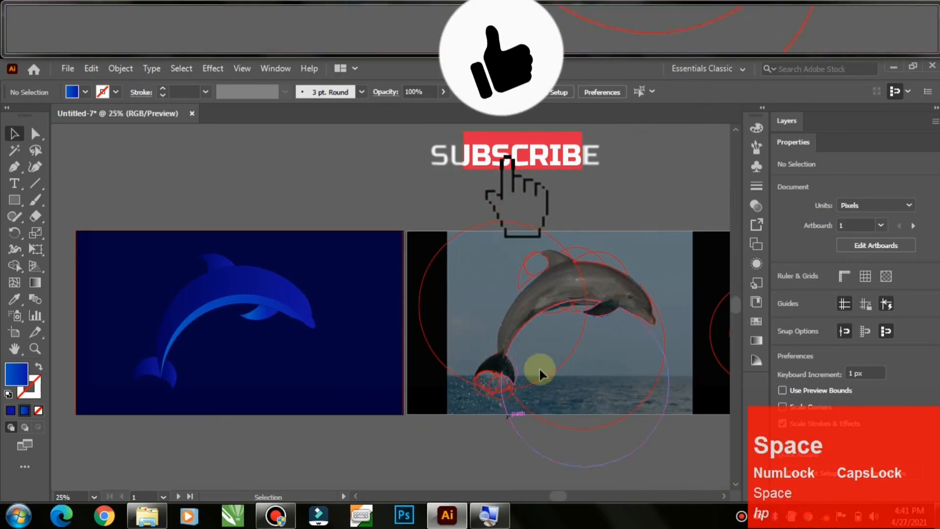